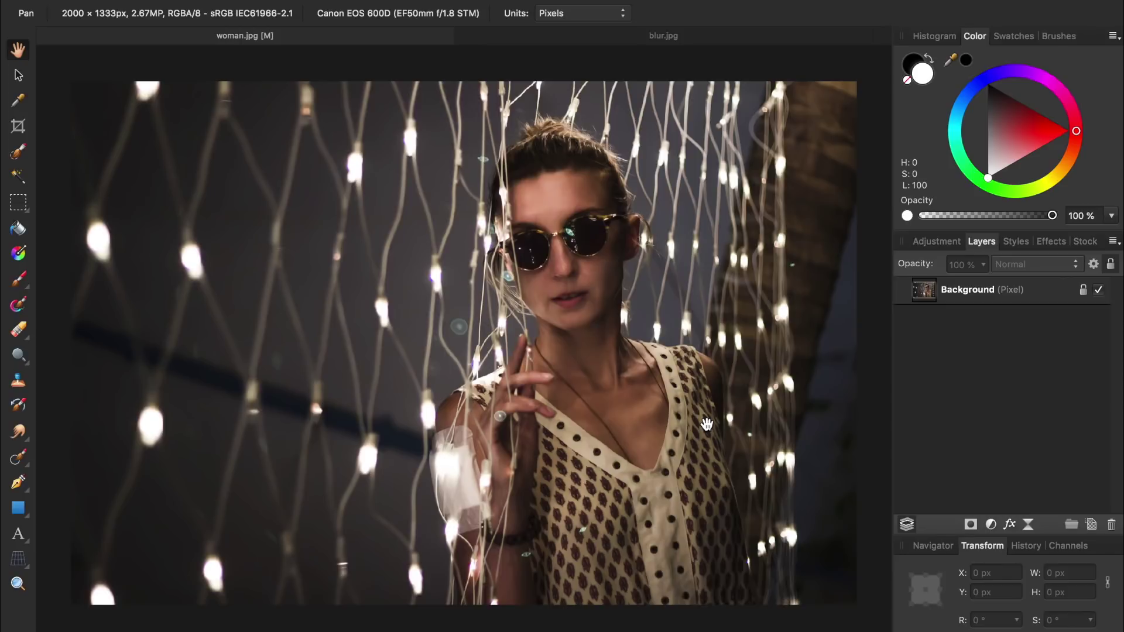
Glance at the blur.jpg bokeh image, then return to the woman.jpg portrait.
left_click(666, 37)
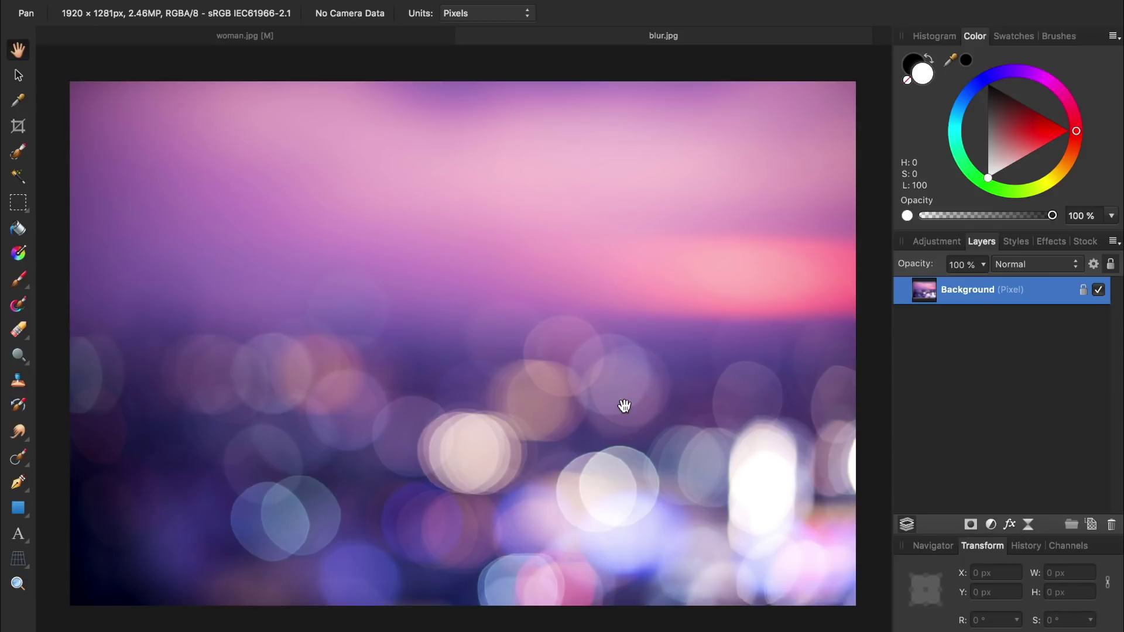
left_click(322, 40)
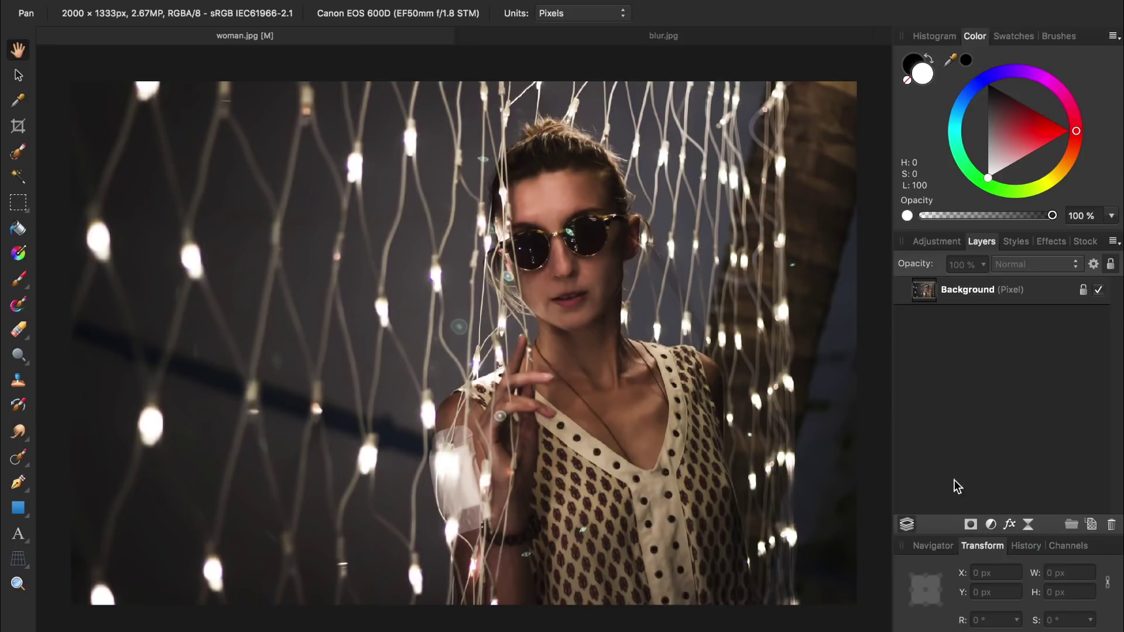
left_click(991, 523)
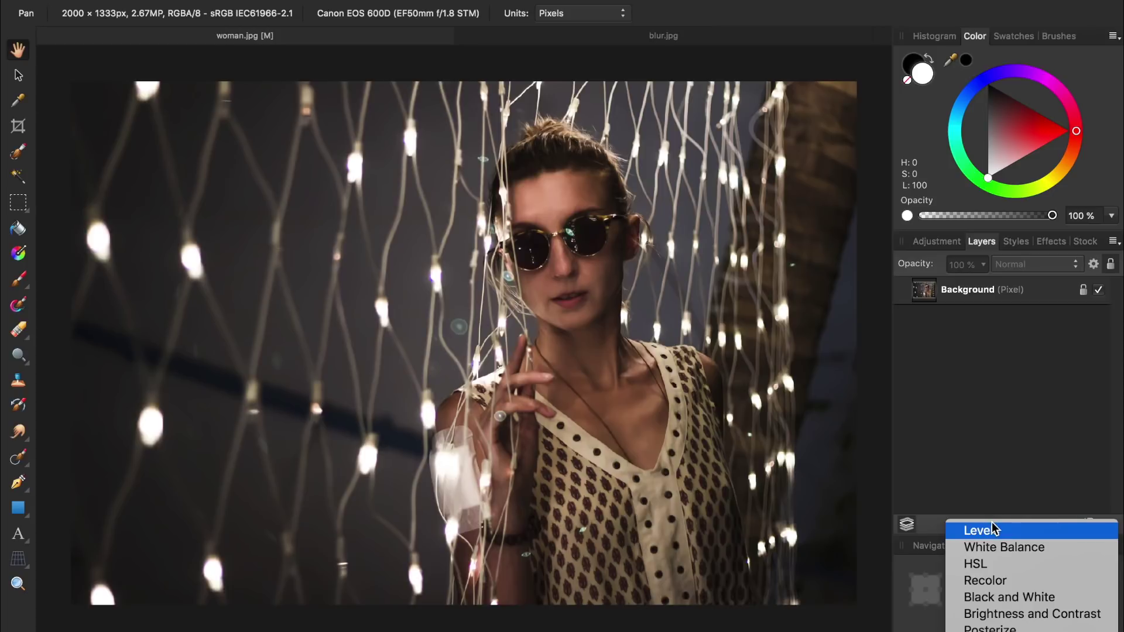
left_click(973, 488)
Add a Curves adjustment with the black point lifted, toggling it to compare the faded shadows.
key("g")
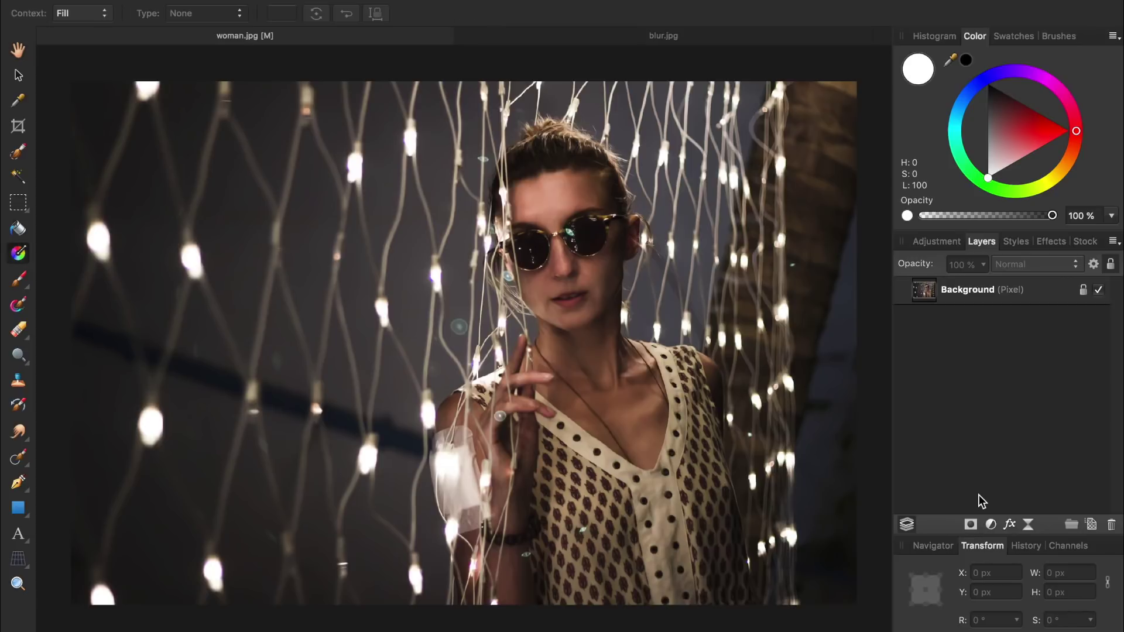
key("super+m")
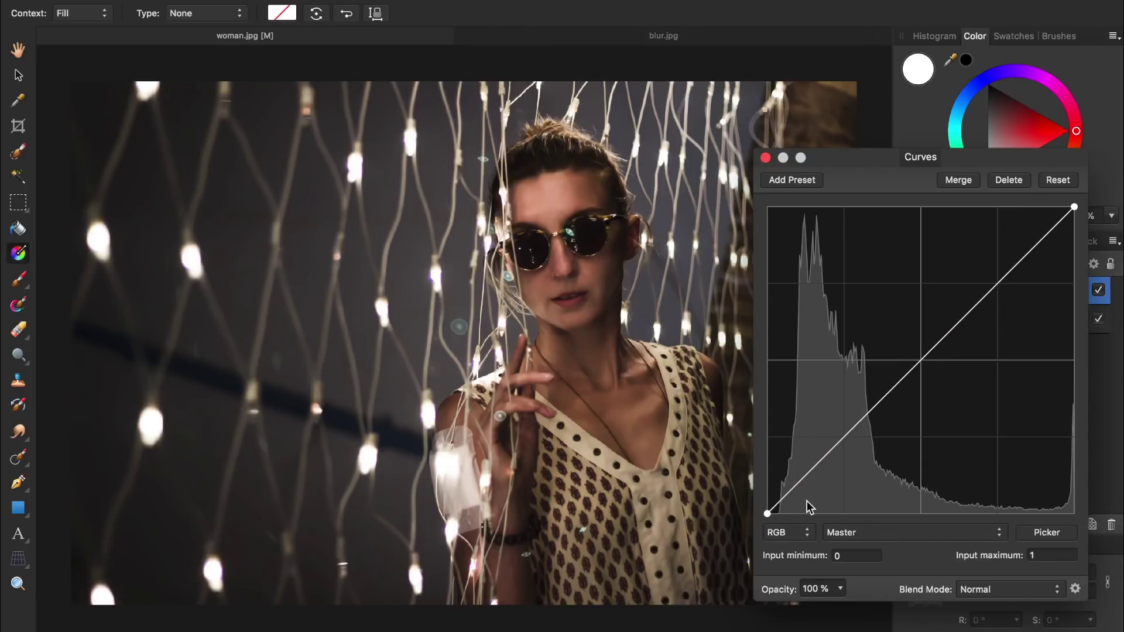
left_click_drag(768, 514, 760, 485)
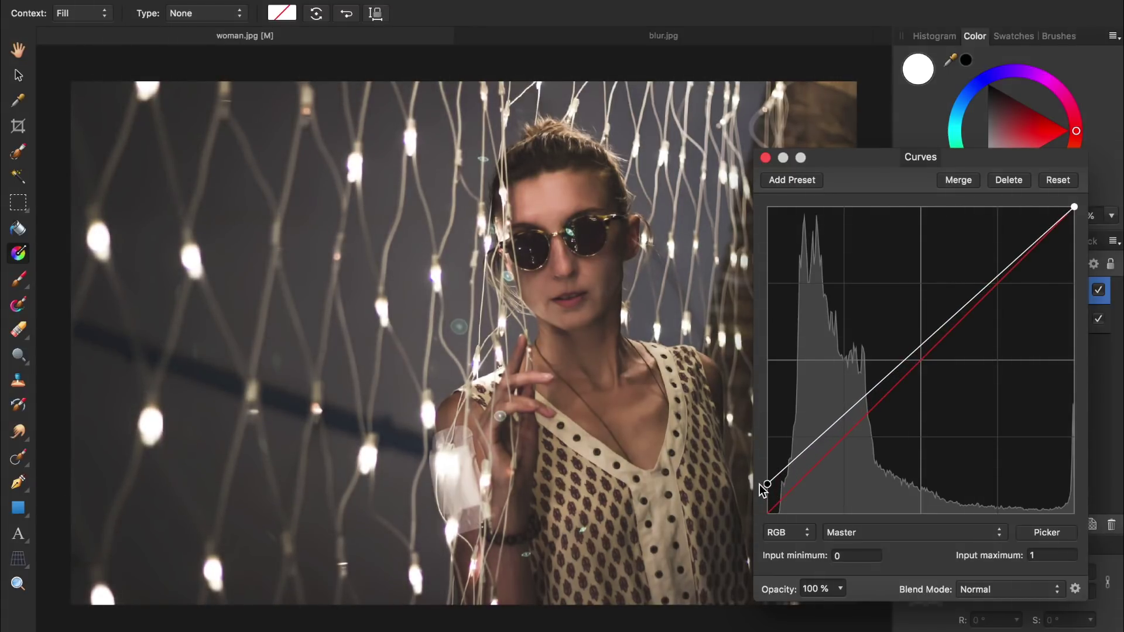
left_click(765, 158)
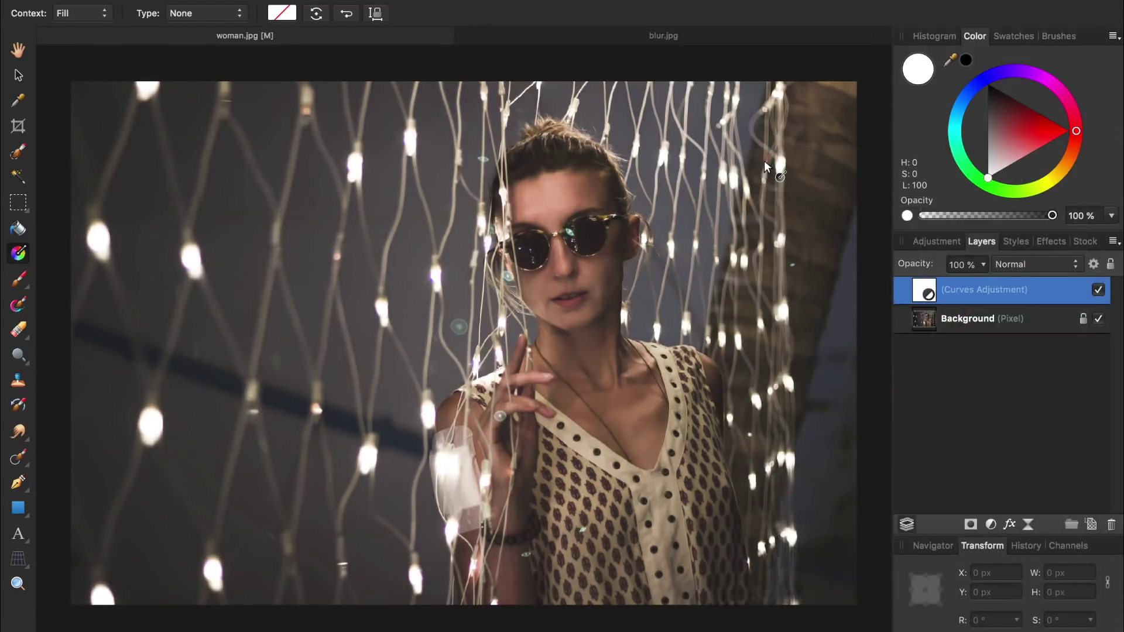
left_click(1099, 289)
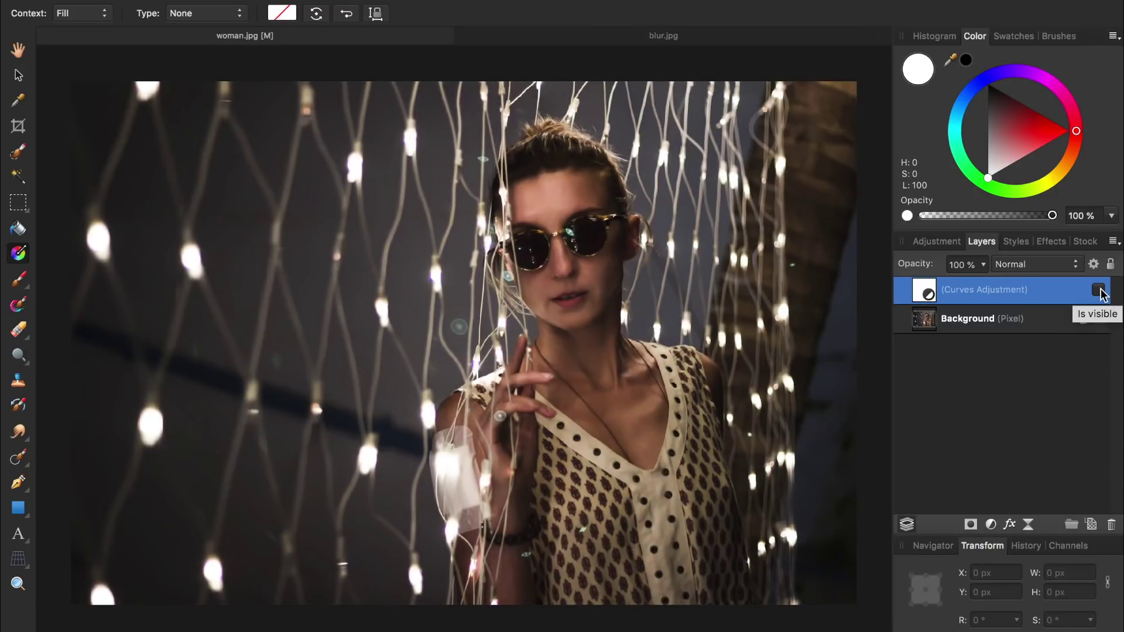
left_click(1100, 291)
left_click(1099, 291)
left_click(1100, 291)
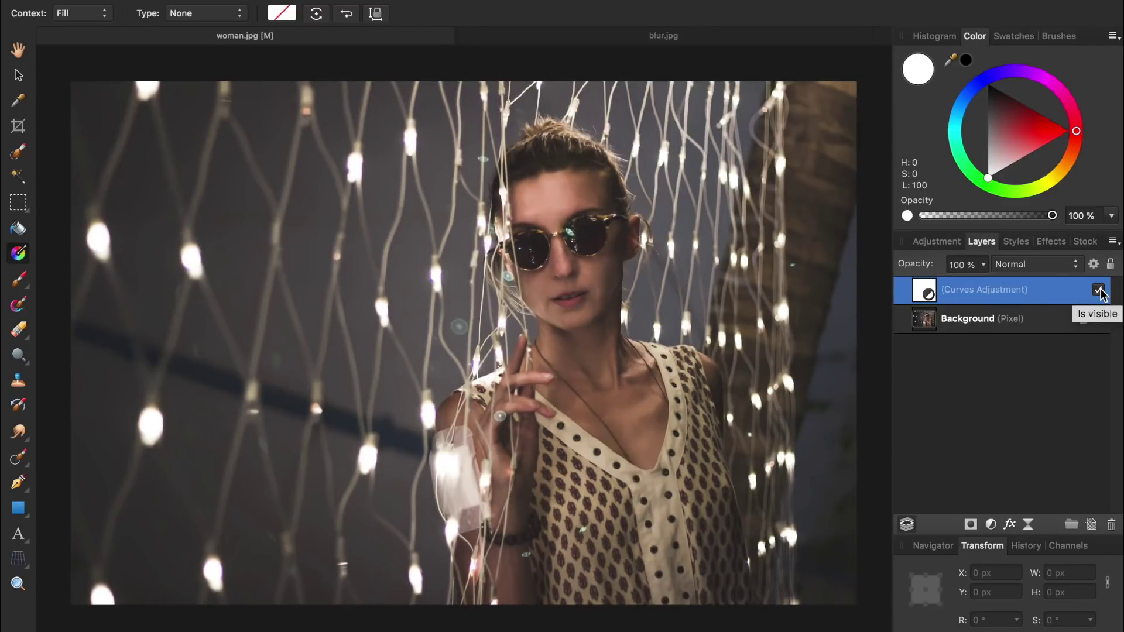
Add a White Balance adjustment at -40% with -20% magenta tint, then toggle it to compare.
left_click(992, 525)
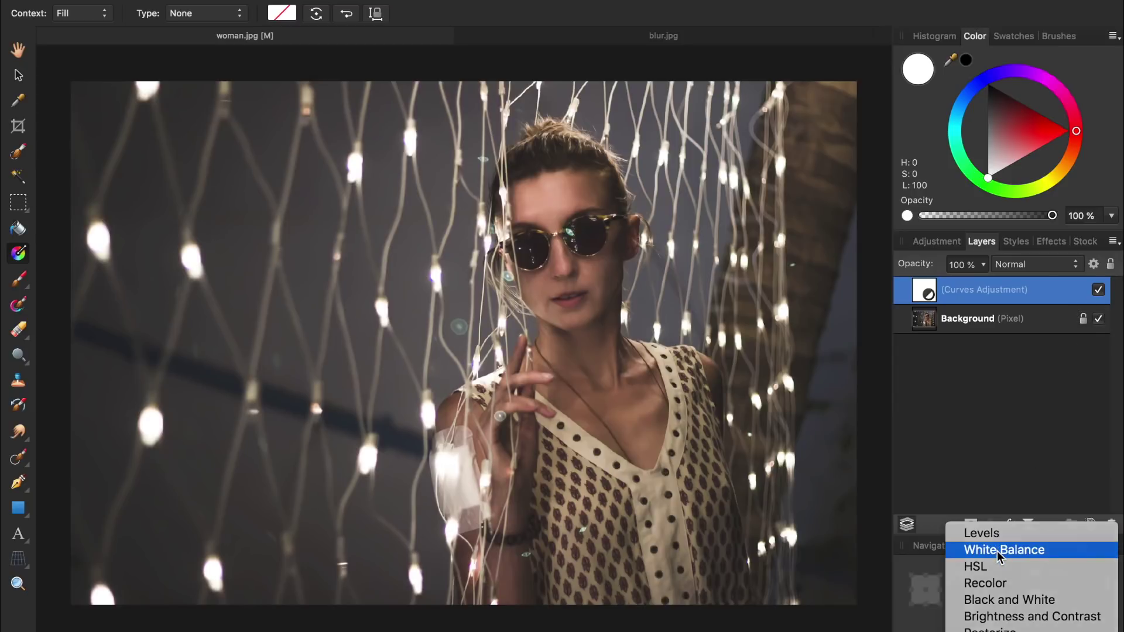
left_click(997, 550)
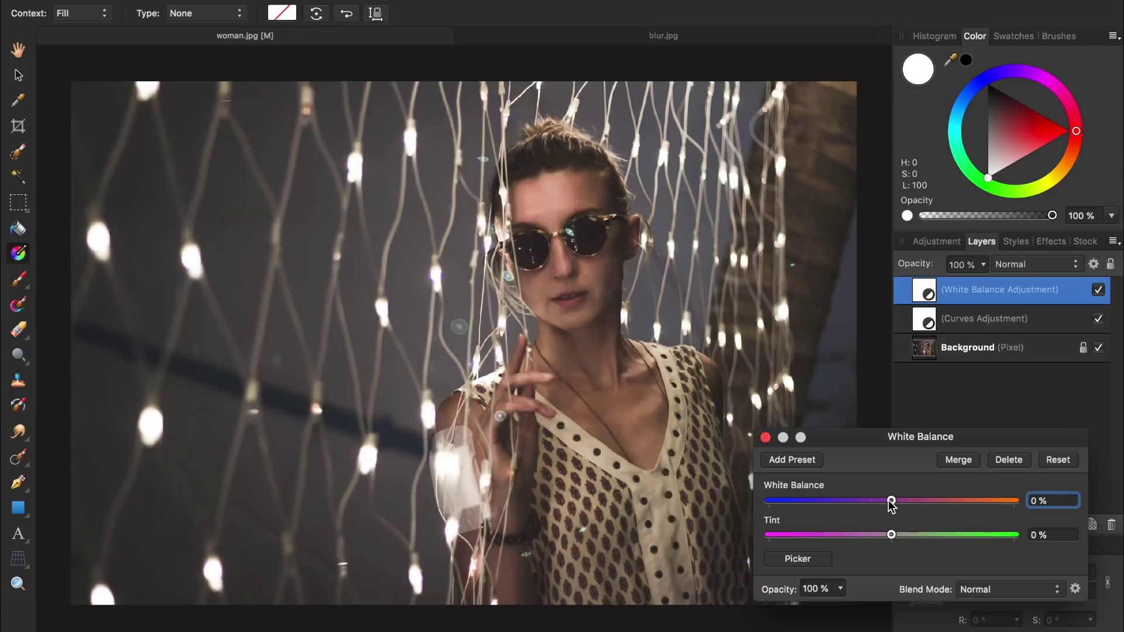
left_click_drag(891, 501, 842, 502)
left_click_drag(891, 535, 867, 537)
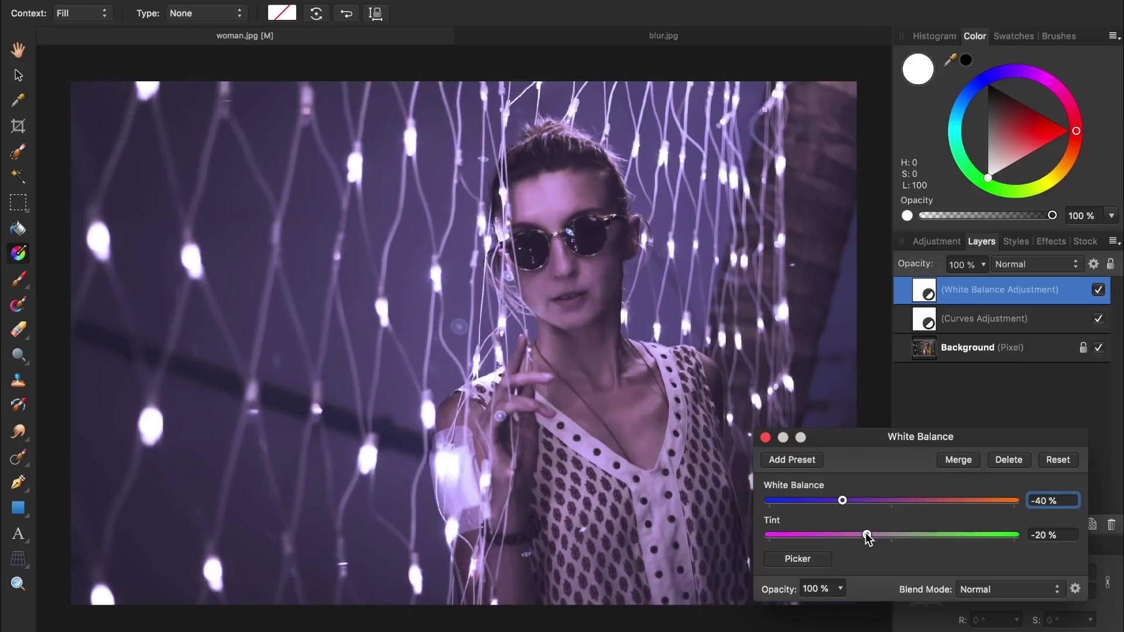
left_click(766, 437)
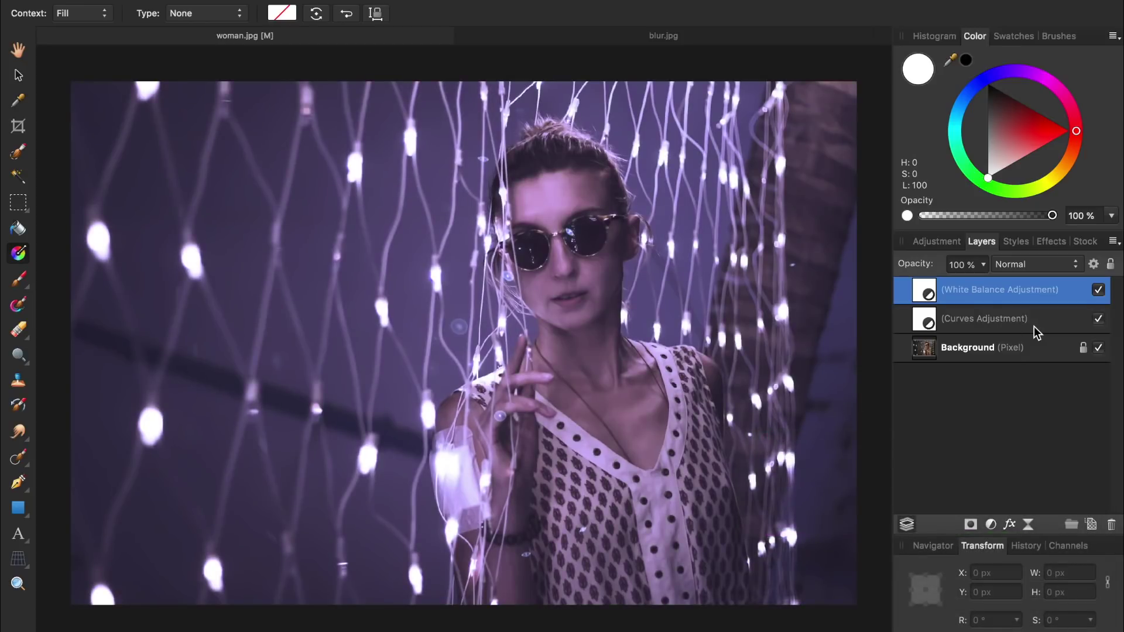
left_click(1098, 289)
left_click(1098, 291)
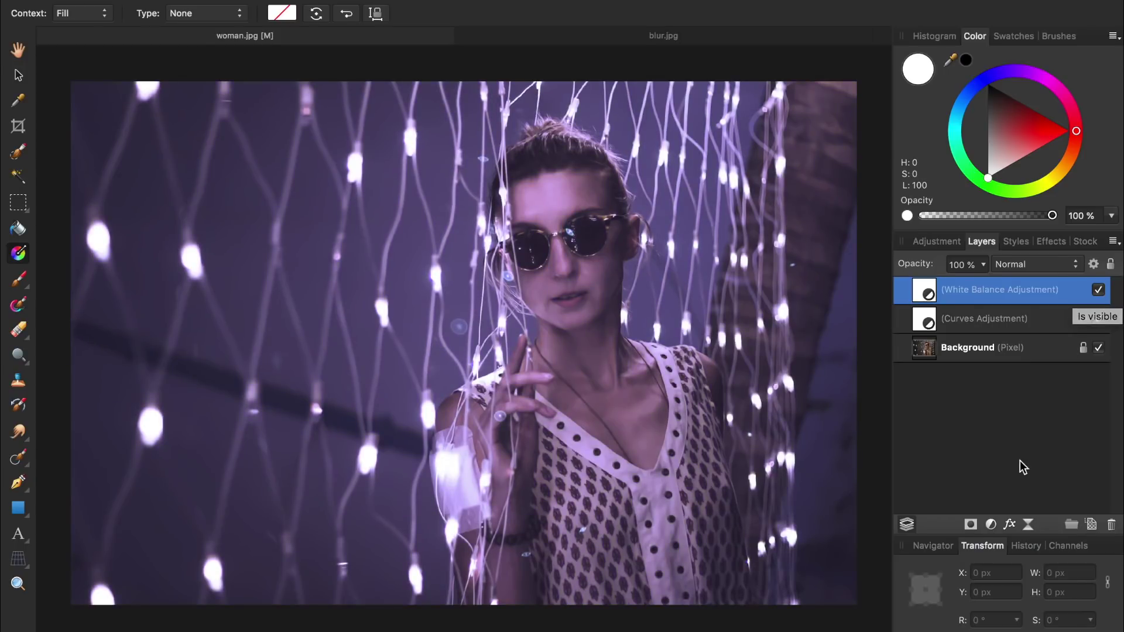
Add an HSL adjustment shifting Blues hue 49.6° with 34% saturation, then toggle it to compare.
left_click(991, 524)
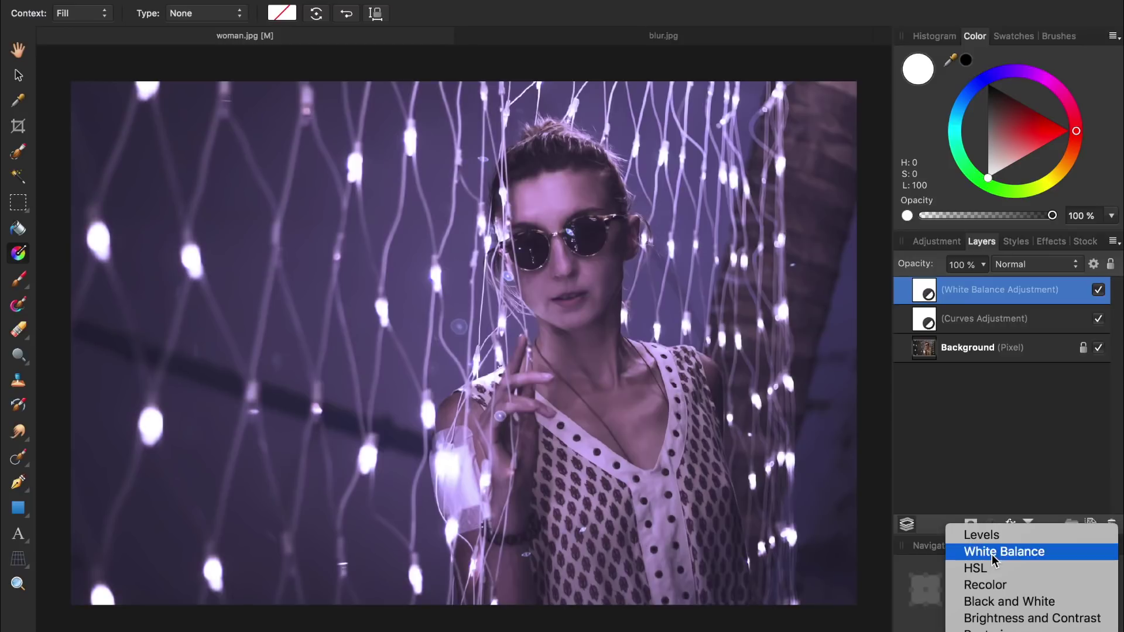
left_click(971, 456)
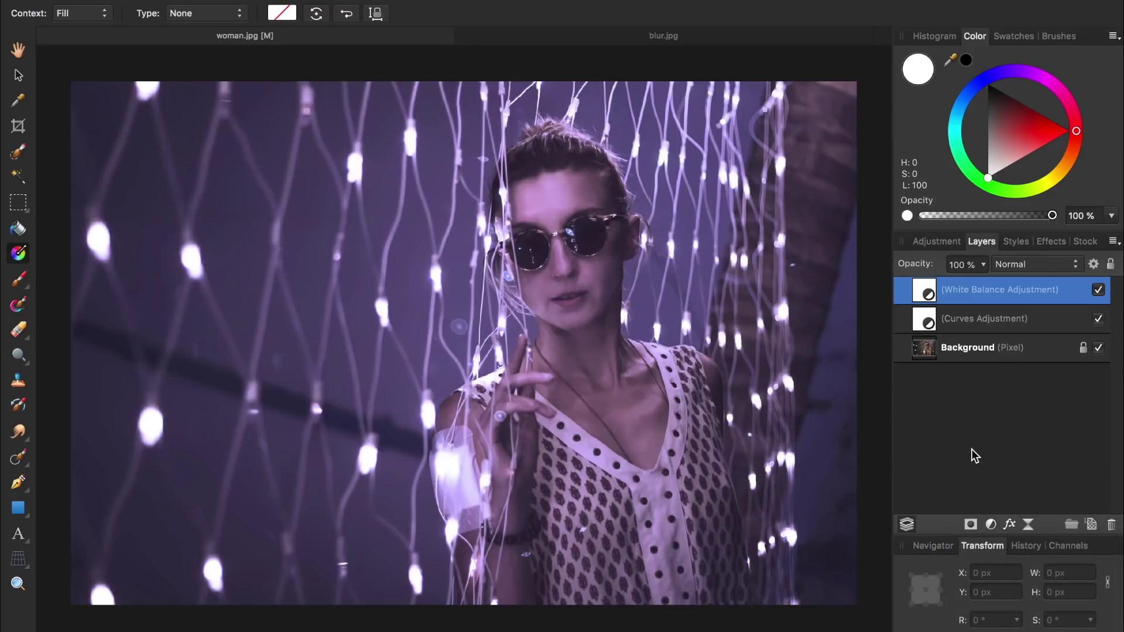
key("super+u")
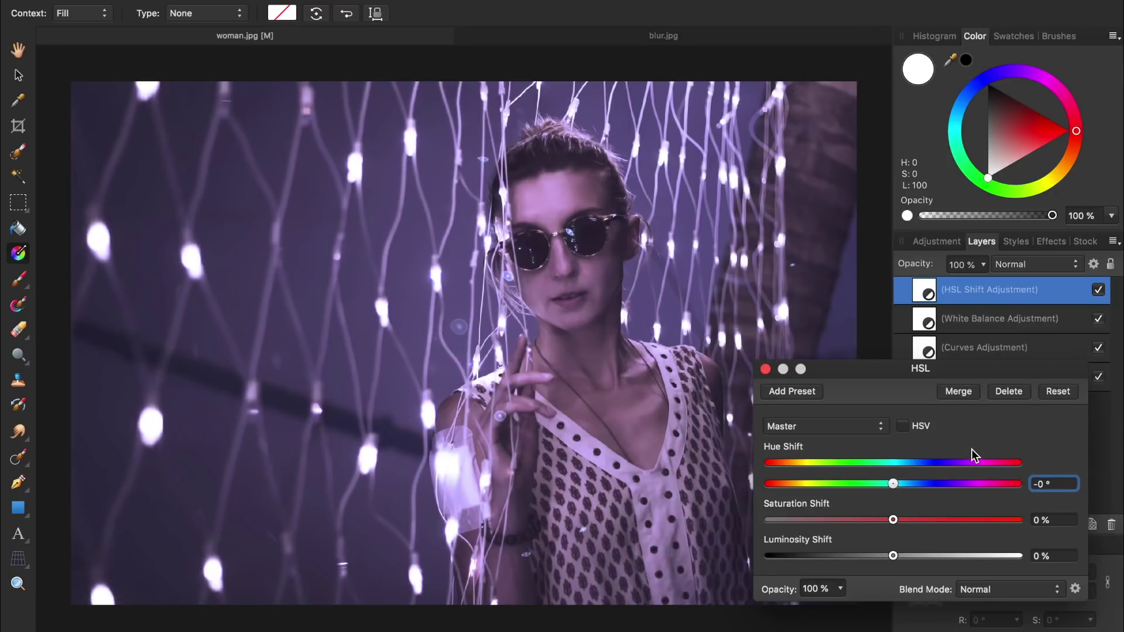
left_click(847, 429)
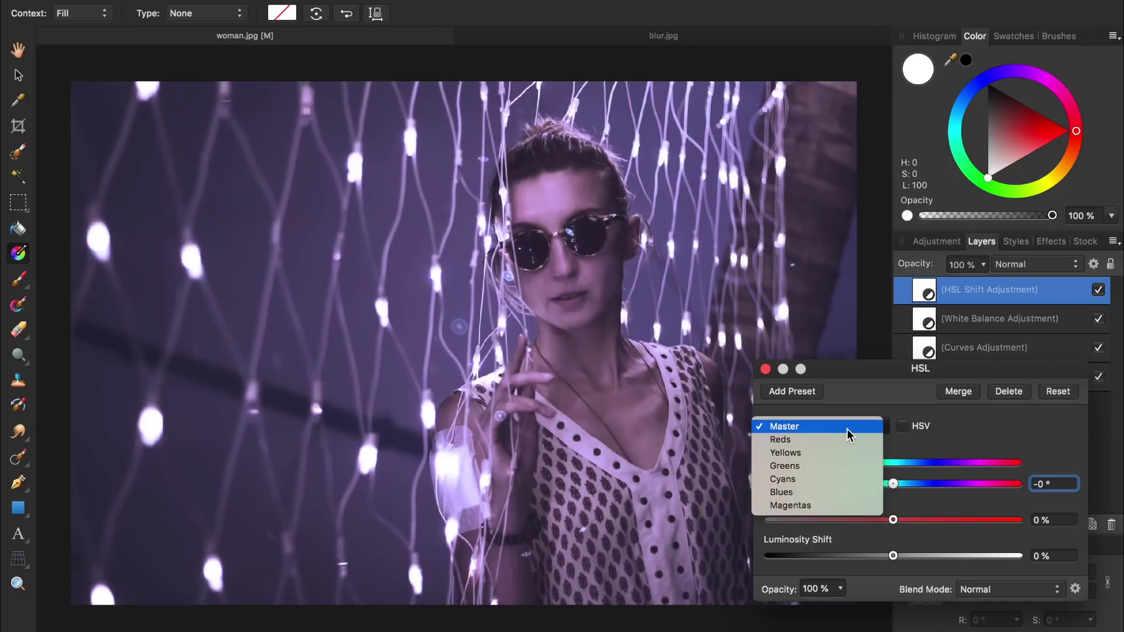
left_click(841, 494)
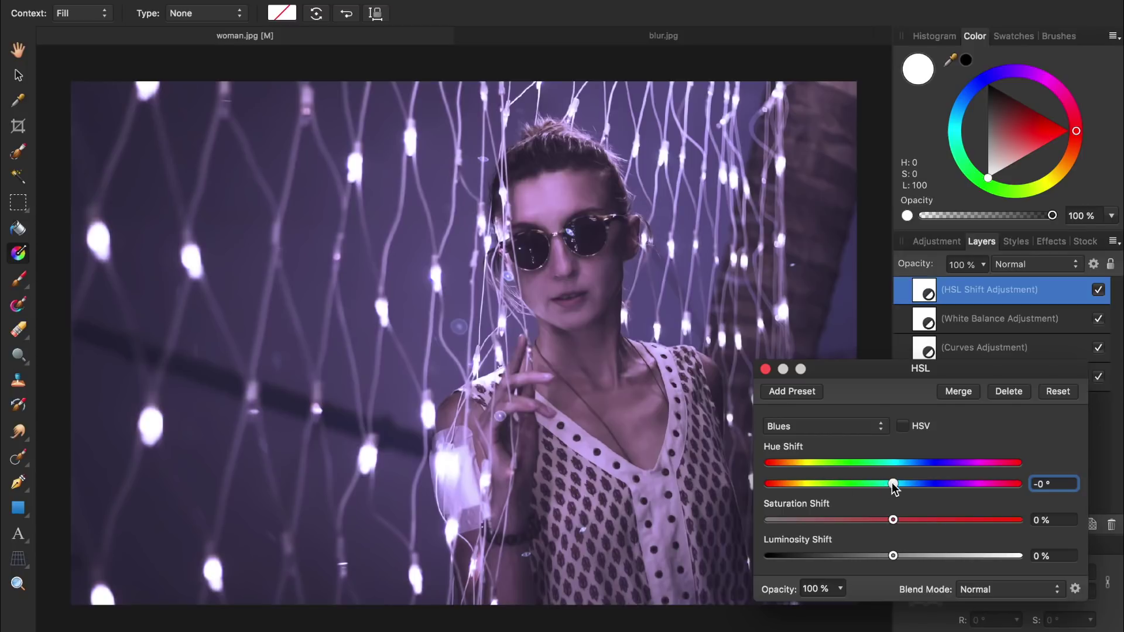
left_click_drag(893, 483, 927, 484)
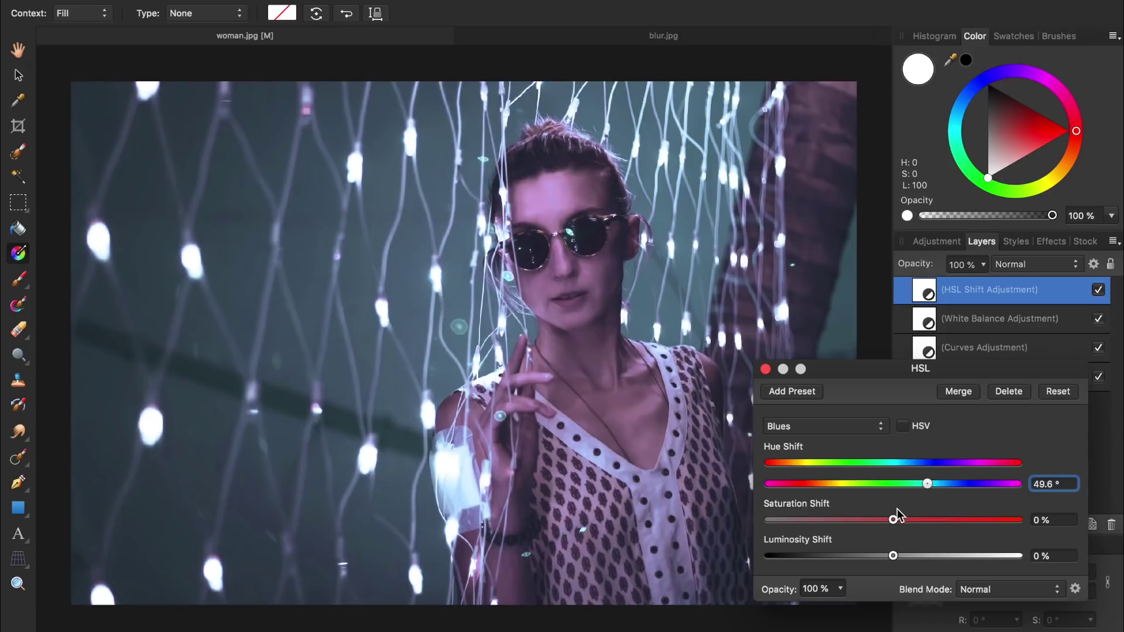
left_click_drag(893, 520, 935, 520)
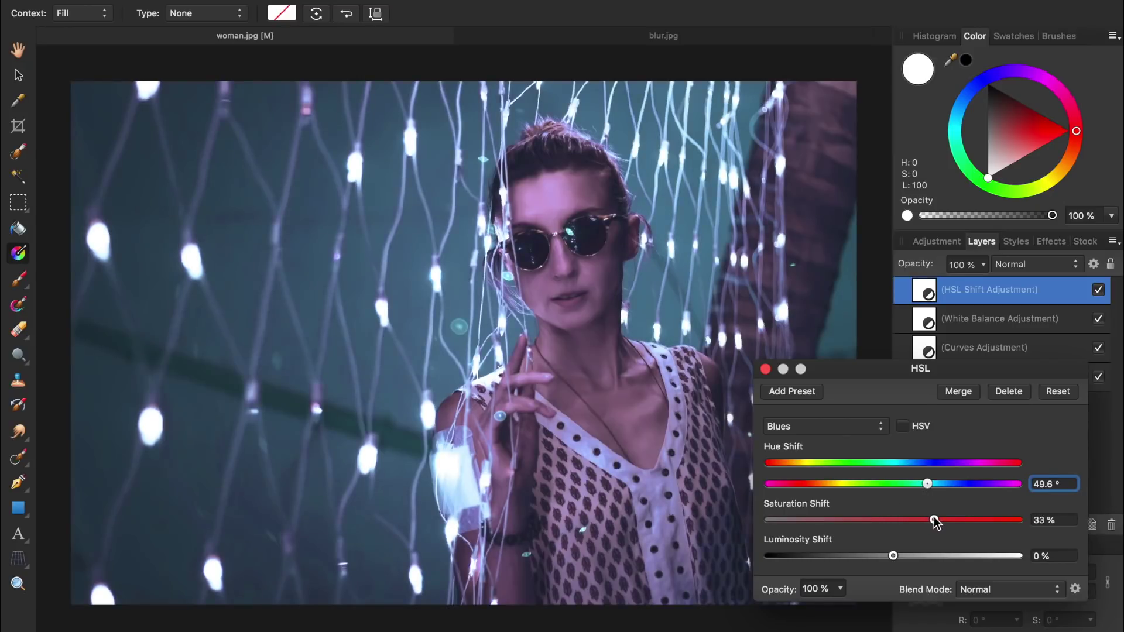
left_click(766, 370)
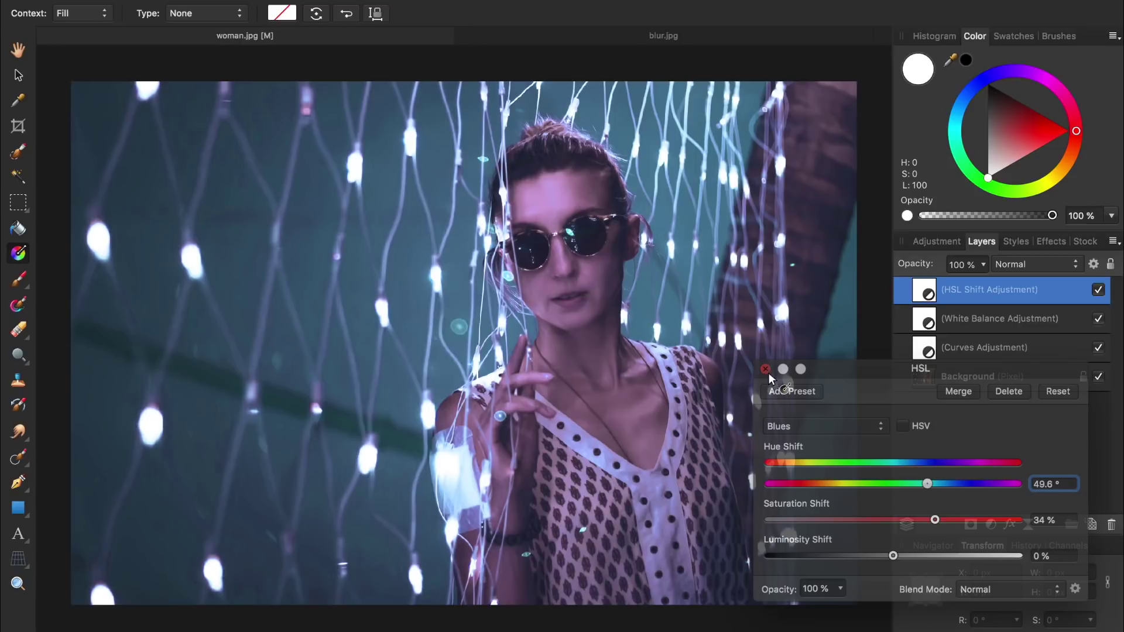
left_click(1096, 293)
left_click(1096, 293)
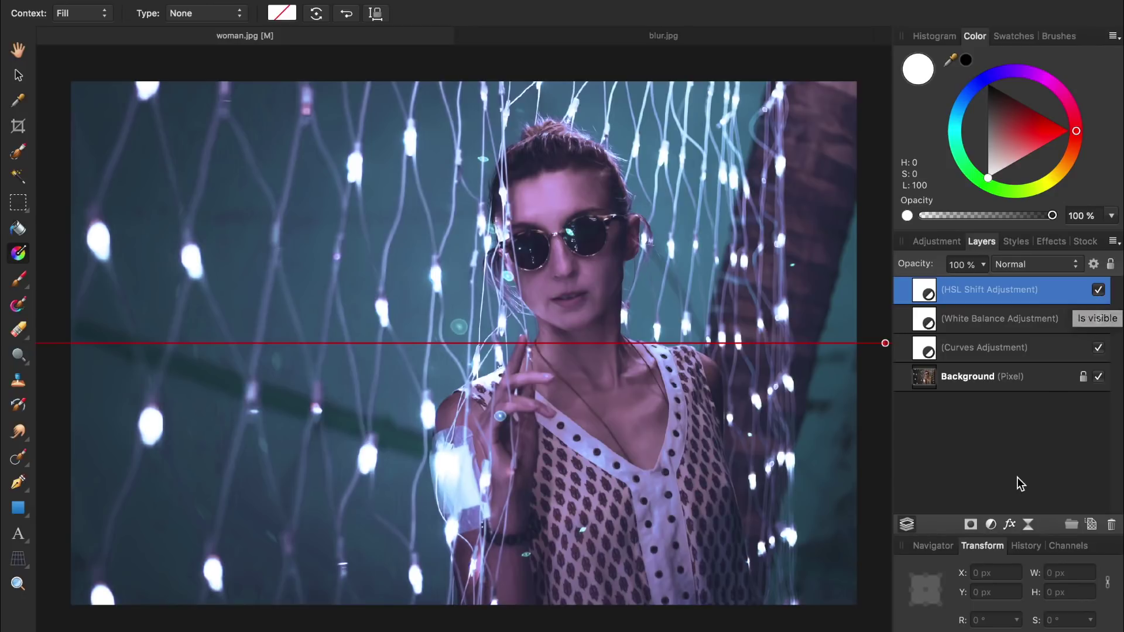
Add Split Toning with cyan shadows at 12% saturation and 59% balance, then compare on and off.
left_click(991, 525)
scroll(997, 606, "down", 5)
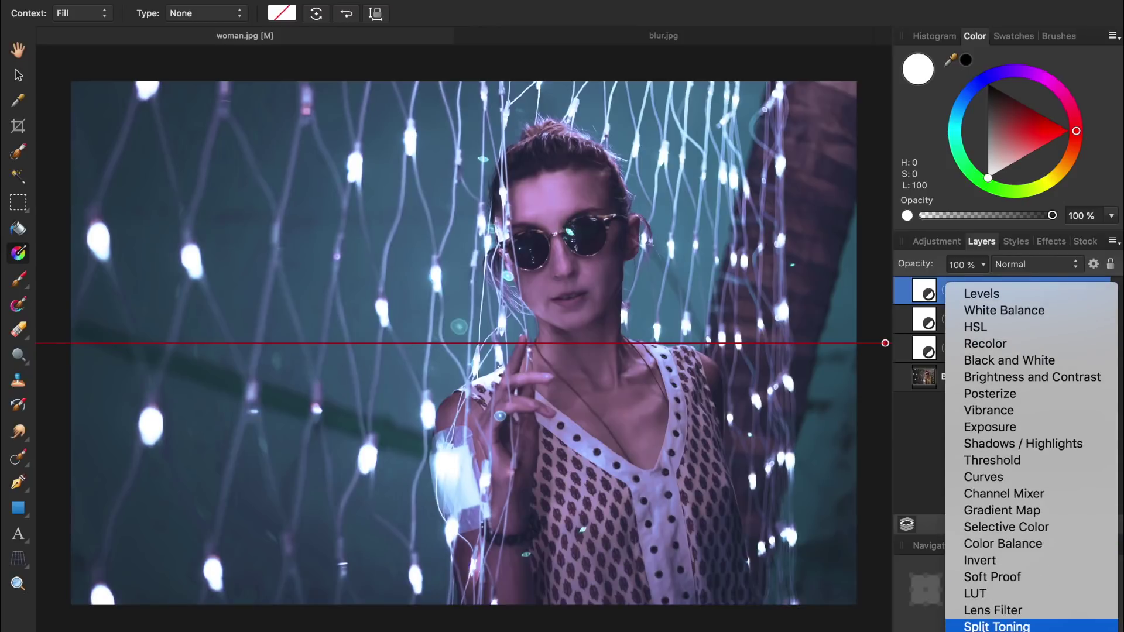
left_click(997, 627)
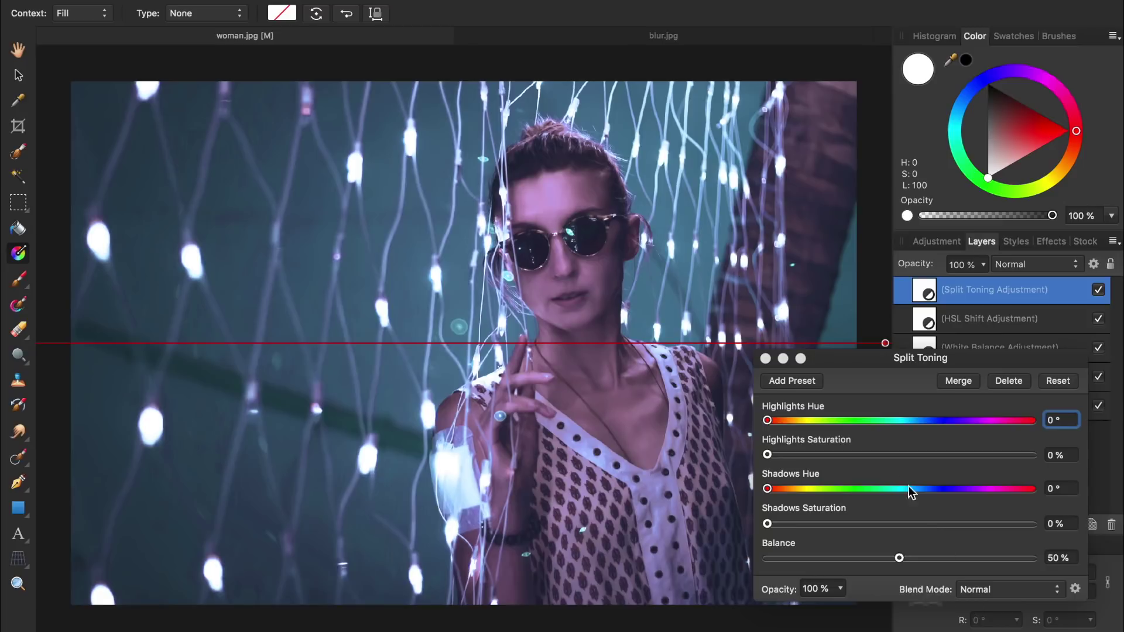
left_click_drag(779, 420, 845, 457)
key("h")
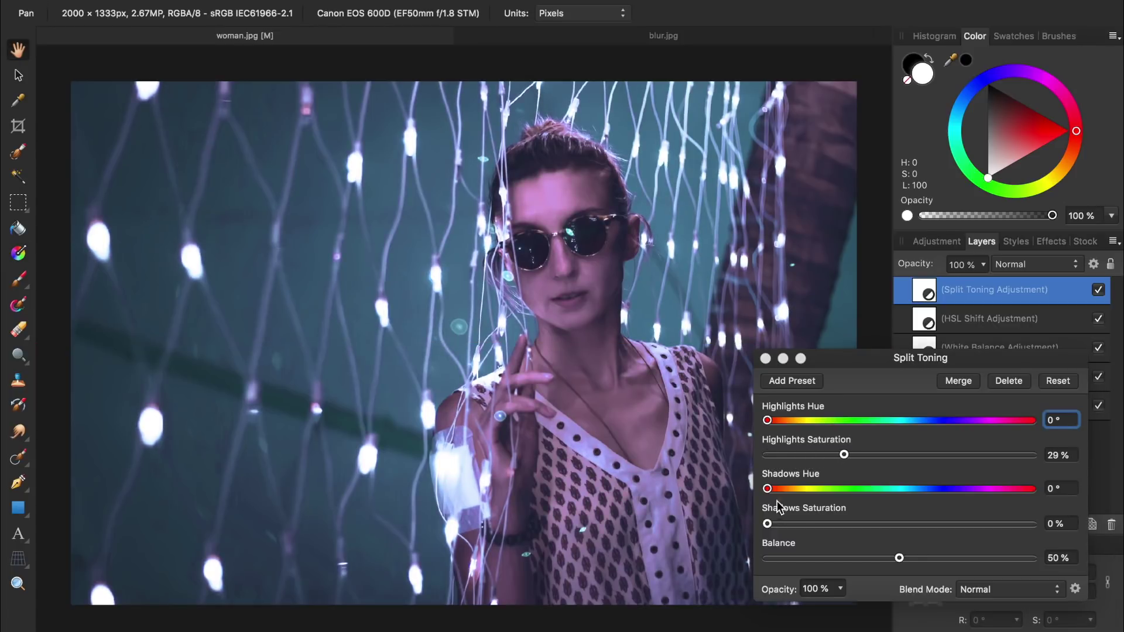
left_click_drag(768, 490, 904, 498)
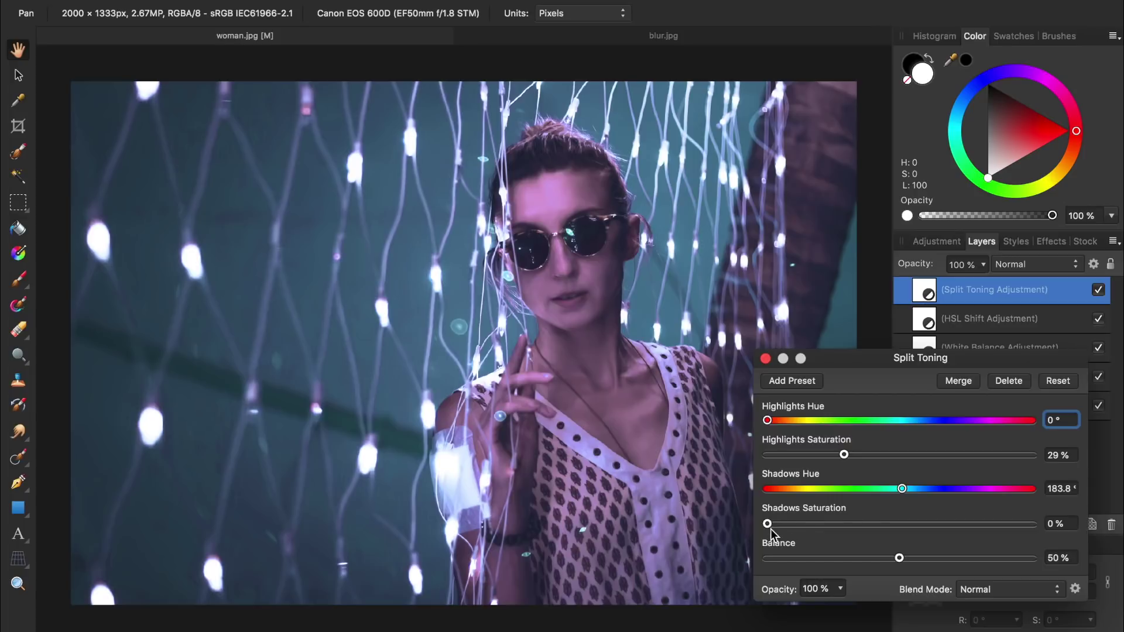
left_click_drag(768, 525, 846, 534)
left_click_drag(896, 556, 927, 563)
left_click(766, 359)
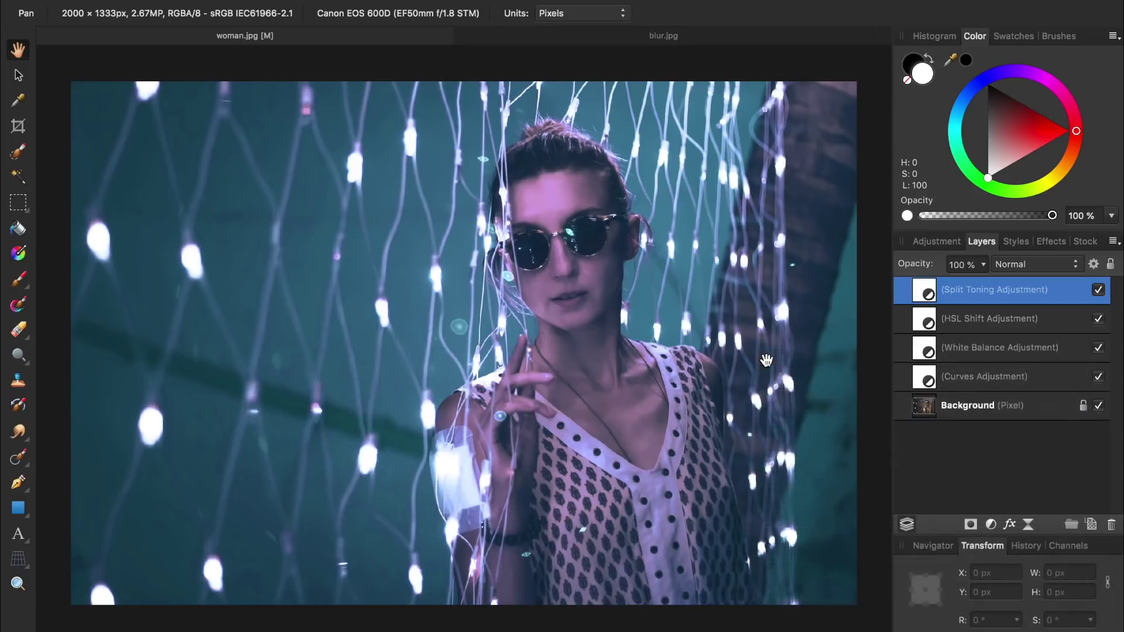
left_click(1099, 291)
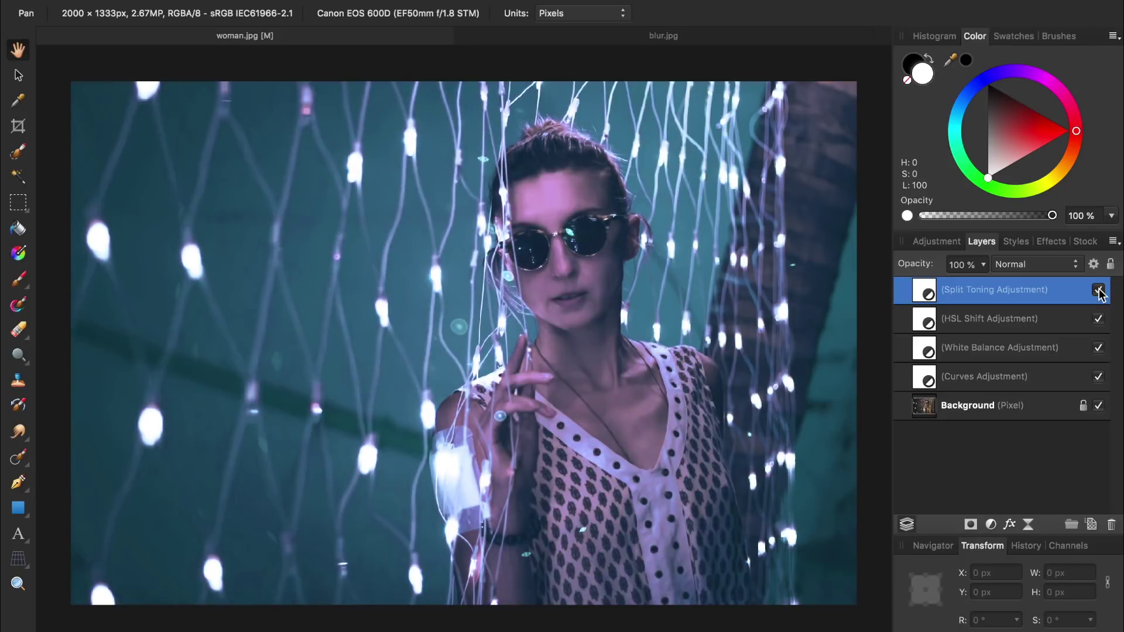
left_click(1099, 291)
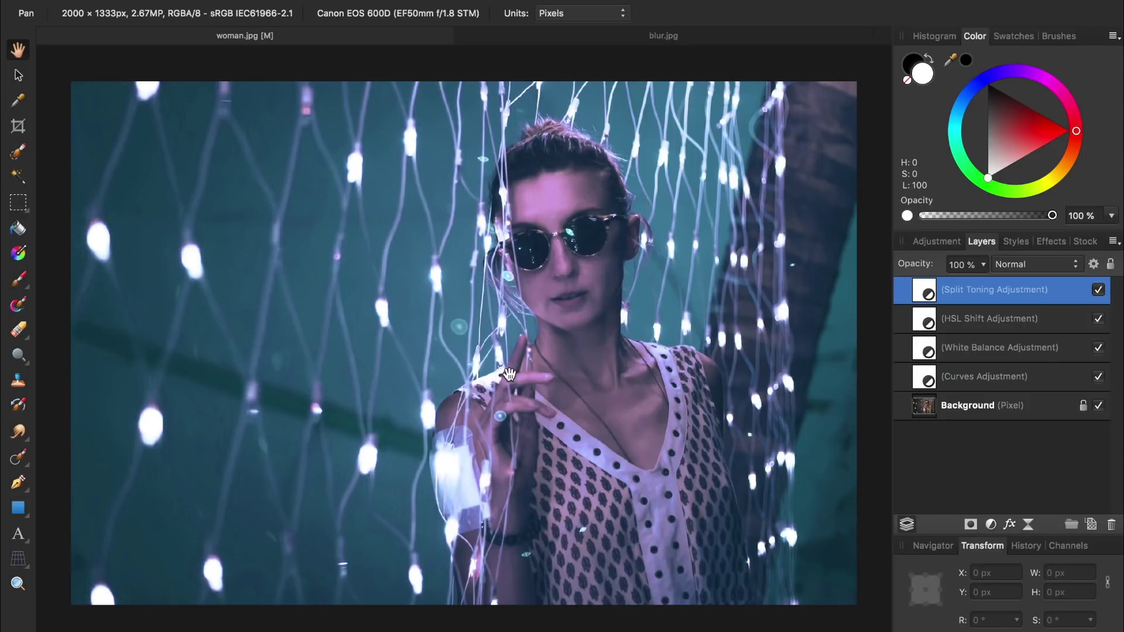
Add a new Pixel layer and set up the Paint Brush with bright teal at 100% flow.
left_click(1092, 527)
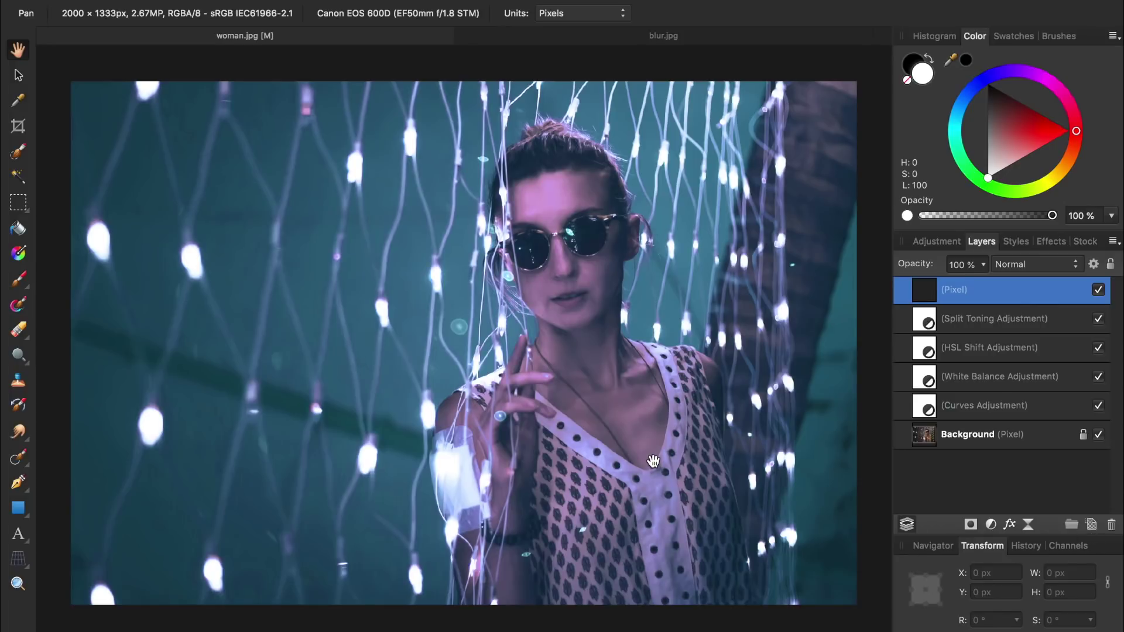
key("b")
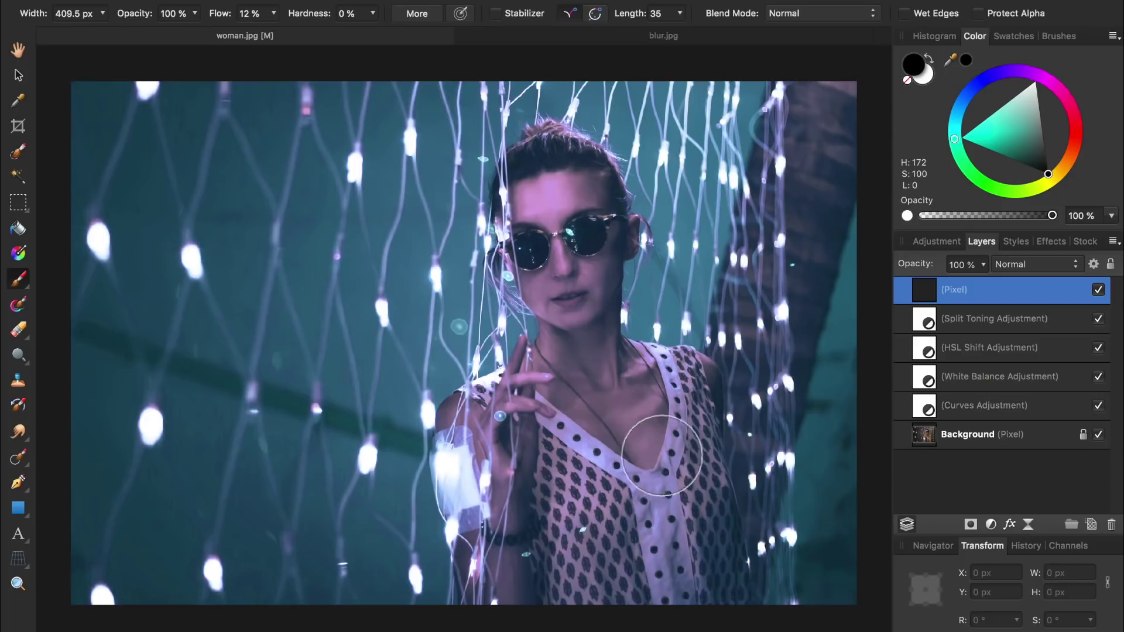
left_click(981, 141)
left_click_drag(981, 140, 963, 139)
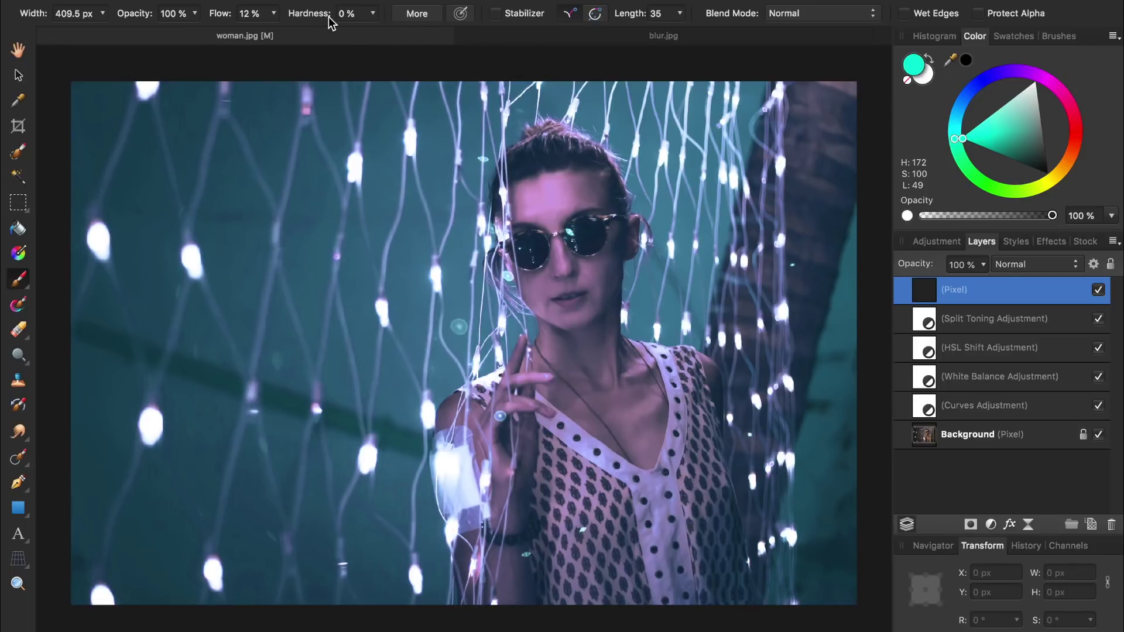
left_click(249, 14)
type("100")
key("Return")
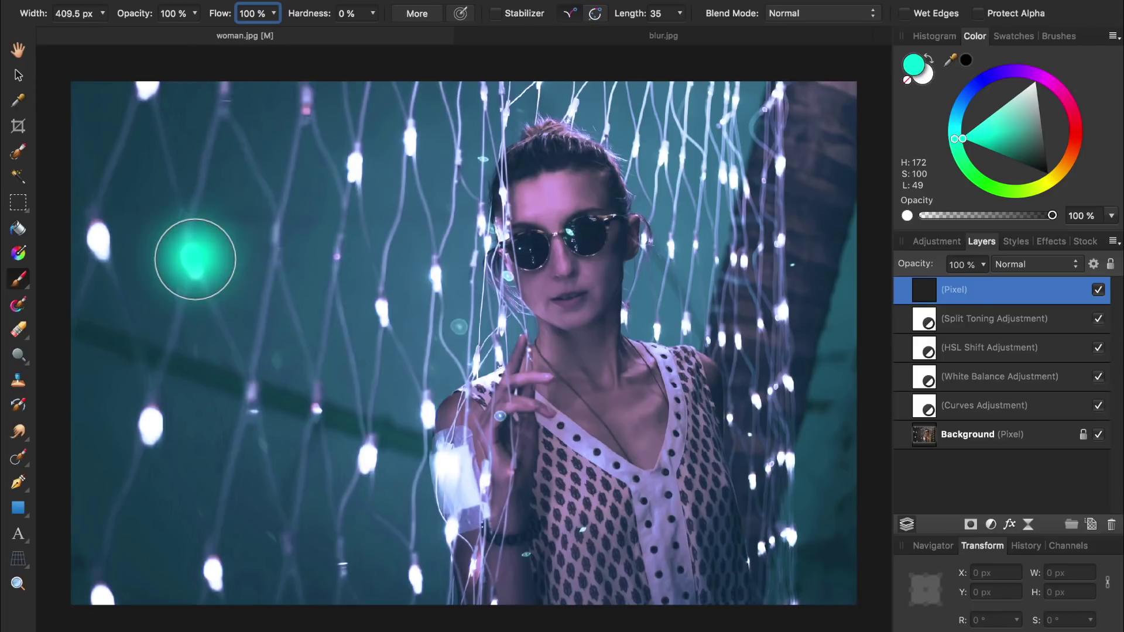
Dab teal glows over the string lights on the left side and bottom-left.
left_click(195, 260)
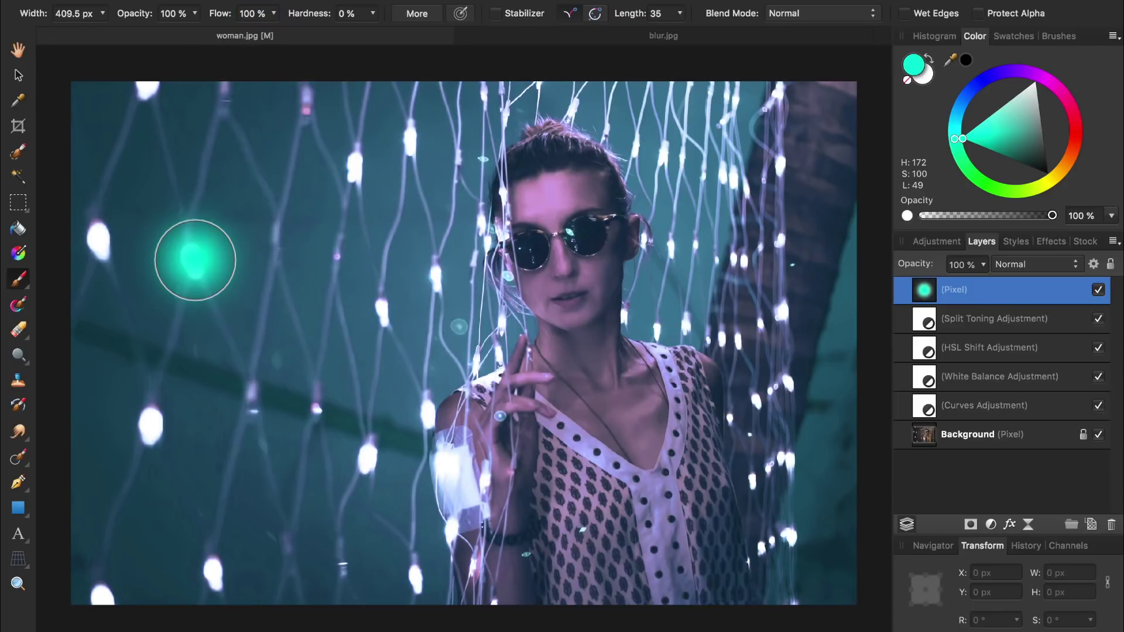
left_click(153, 417)
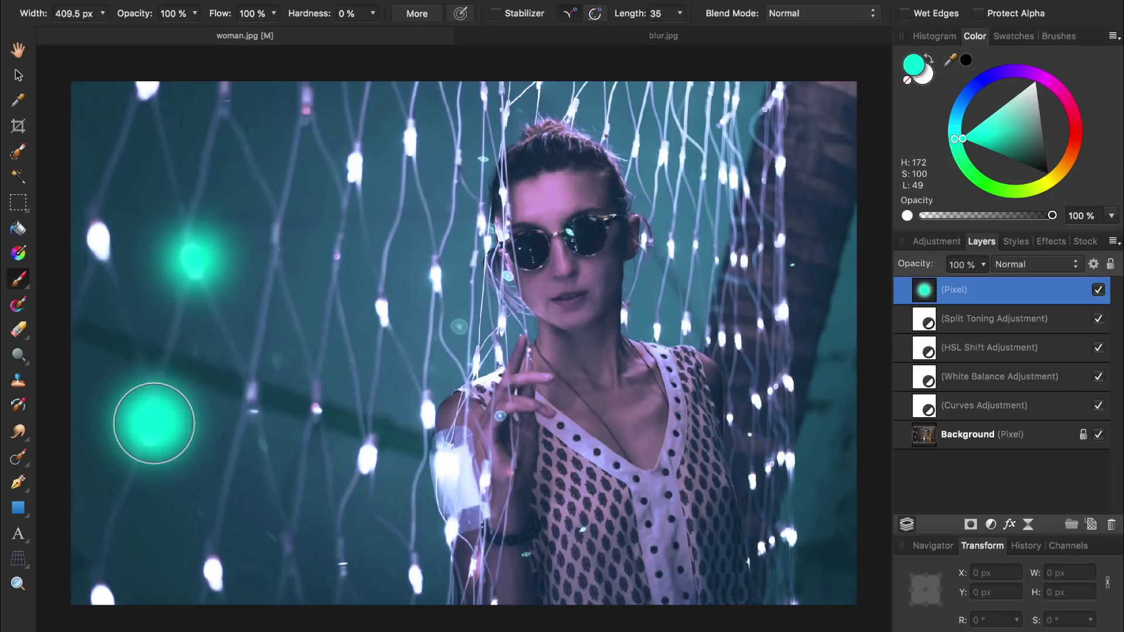
left_click(99, 238)
left_click(143, 94)
left_click(351, 166)
left_click(413, 135)
left_click(438, 280)
left_click(389, 312)
left_click(430, 399)
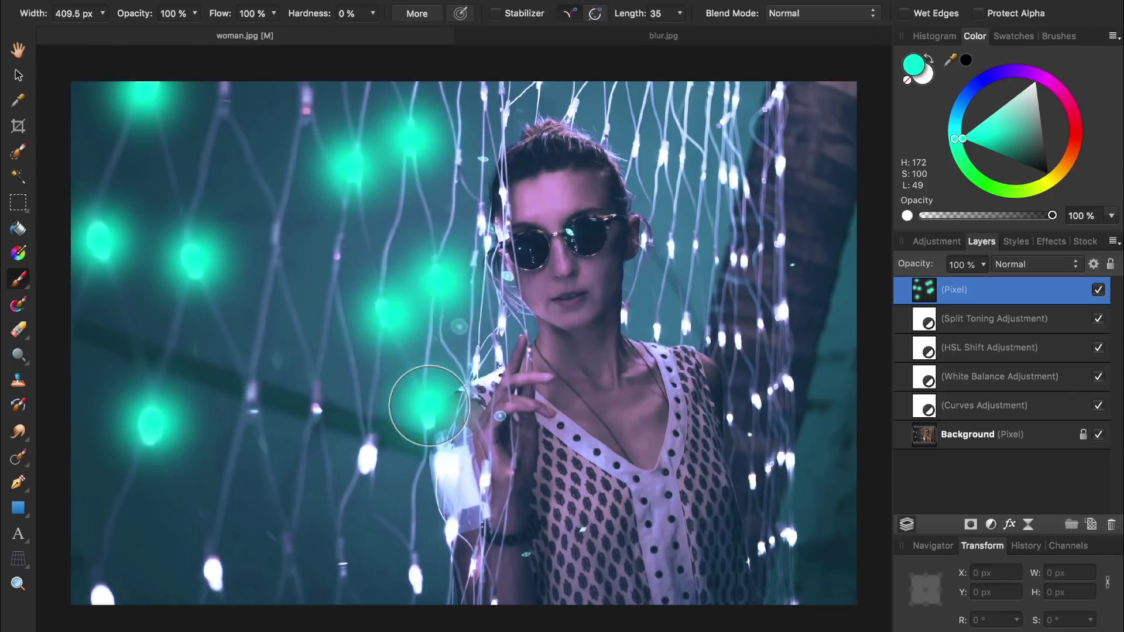
left_click(372, 457)
left_click(417, 575)
left_click(216, 570)
left_click(107, 594)
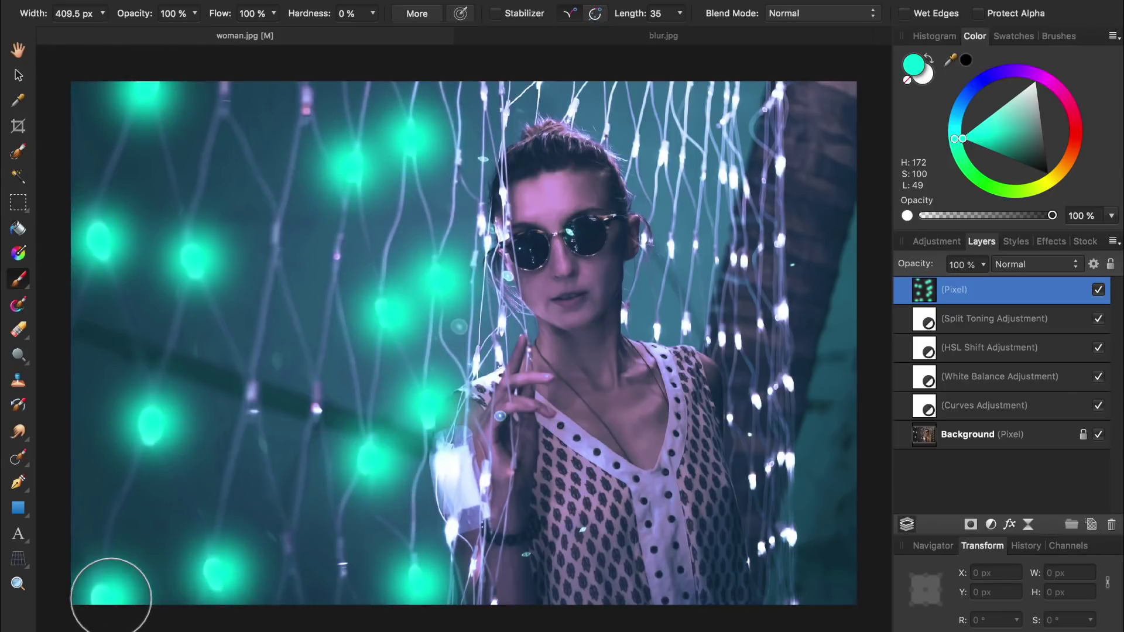
Dab teal glows up and down the right-side lights, adjusting brush size between 112 and 195 px.
left_click(762, 311)
key("ctrl+z")
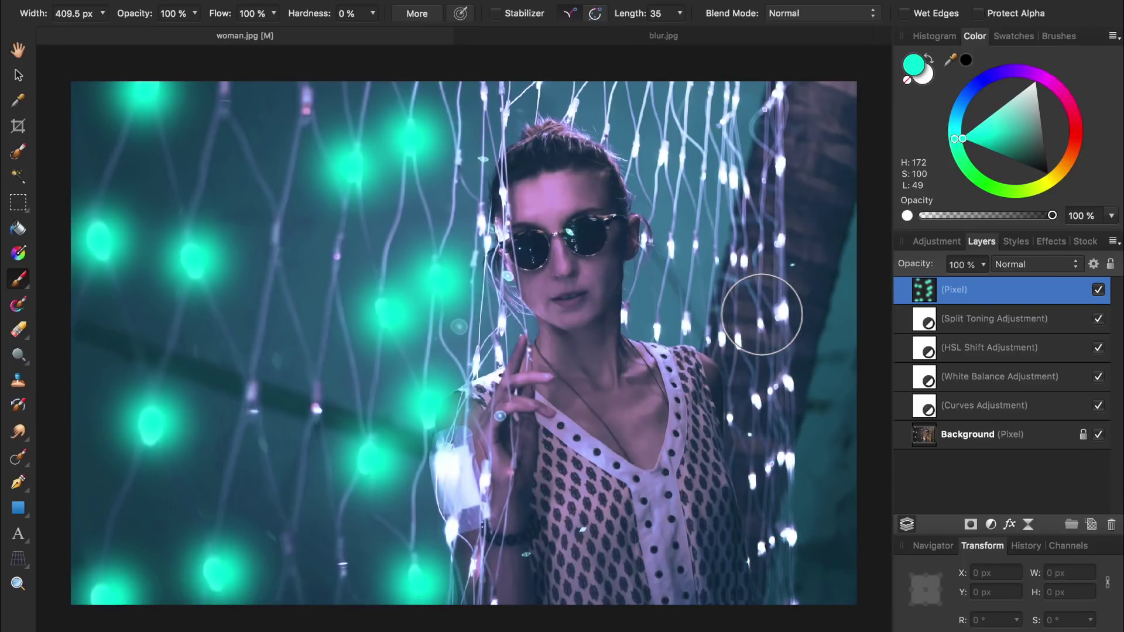
key("bracketleft")
key("bracketleft")
key("bracketleft")
key("bracketleft")
key("bracketleft")
key("bracketleft")
key("bracketleft")
key("bracketleft")
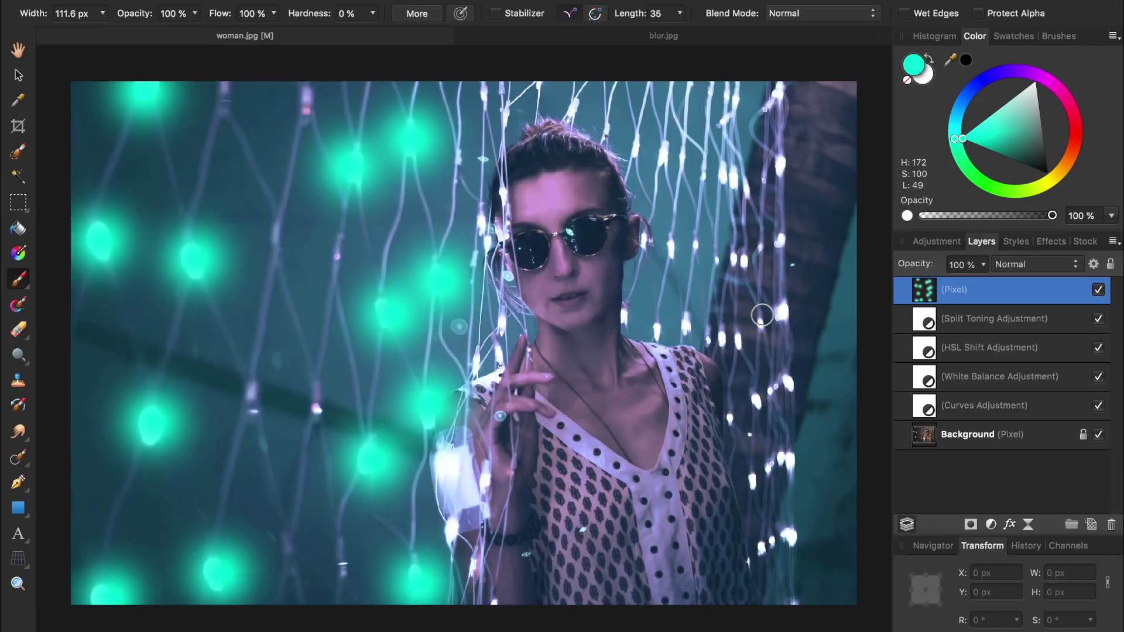
left_click(780, 241)
left_click(782, 311)
key("bracketright")
key("bracketright")
key("bracketright")
key("bracketright")
left_click(788, 384)
left_click(754, 404)
left_click(788, 458)
left_click(775, 541)
left_click(761, 478)
left_click(729, 416)
left_click(725, 347)
left_click(758, 324)
left_click(741, 257)
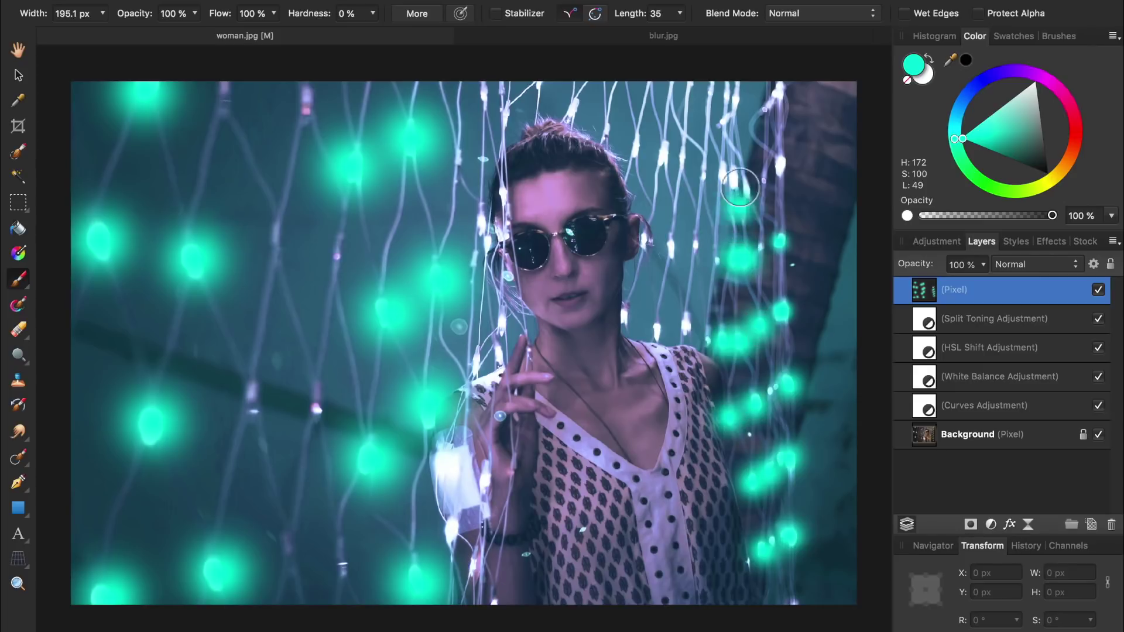
left_click(729, 176)
Add teal glows near the top wires and around the face.
left_click(647, 155)
left_click(684, 323)
left_click(630, 319)
left_click(502, 345)
left_click(479, 357)
left_click(480, 231)
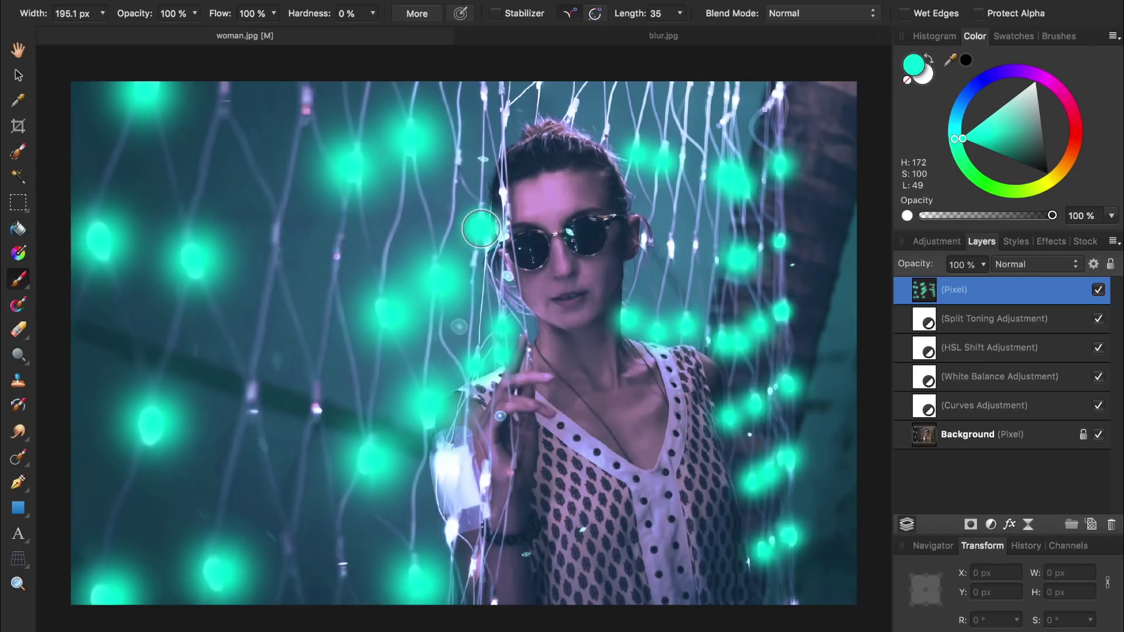
left_click(507, 125)
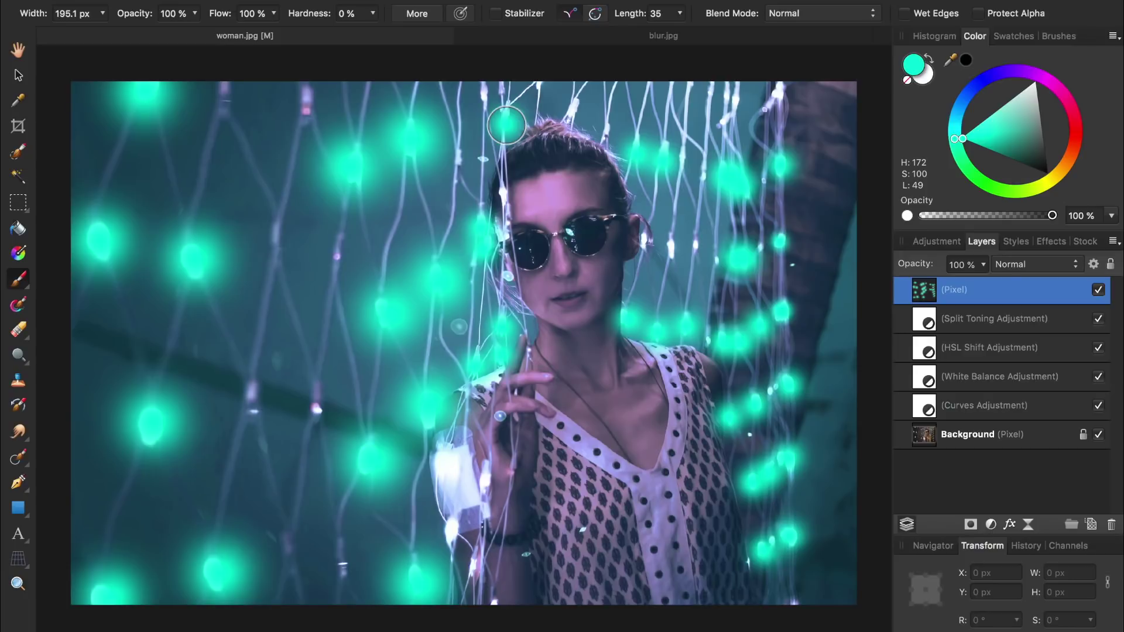
Set the teal paint layer's blend mode to Color.
left_click(1011, 264)
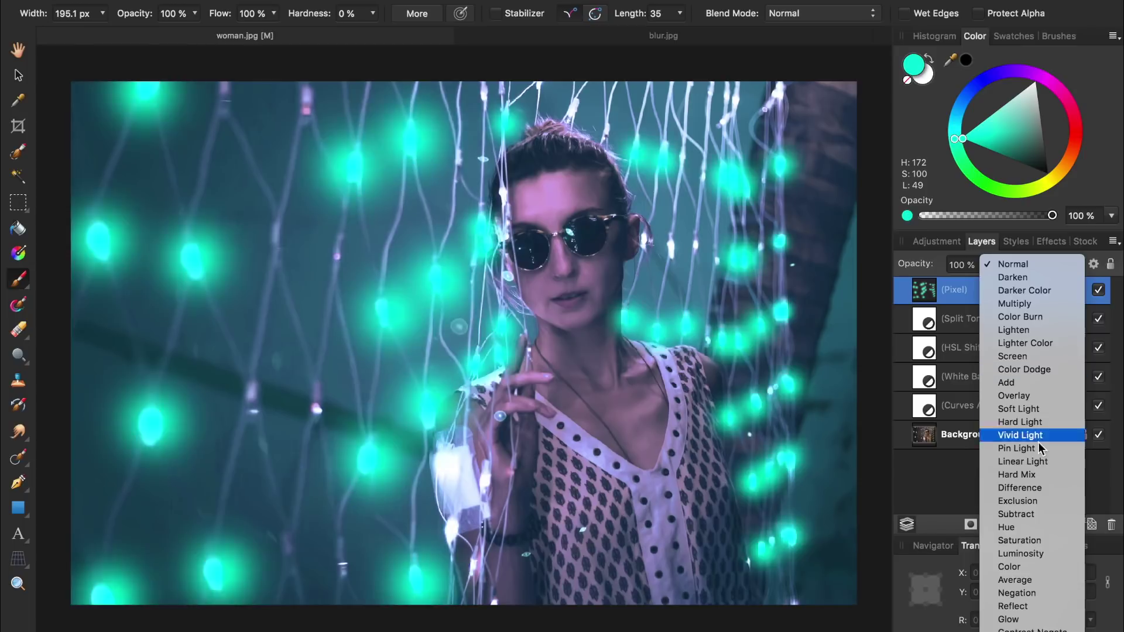
left_click(1046, 566)
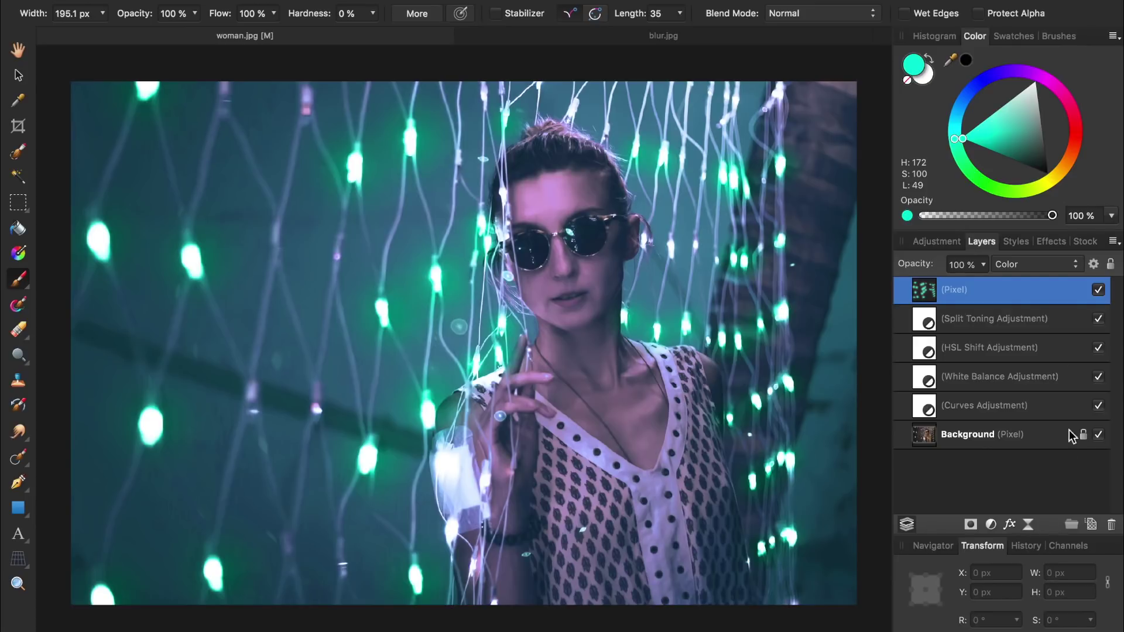
Drop the Underlying Composition blend range's top-left handle so teal affects only bright areas.
left_click(1093, 265)
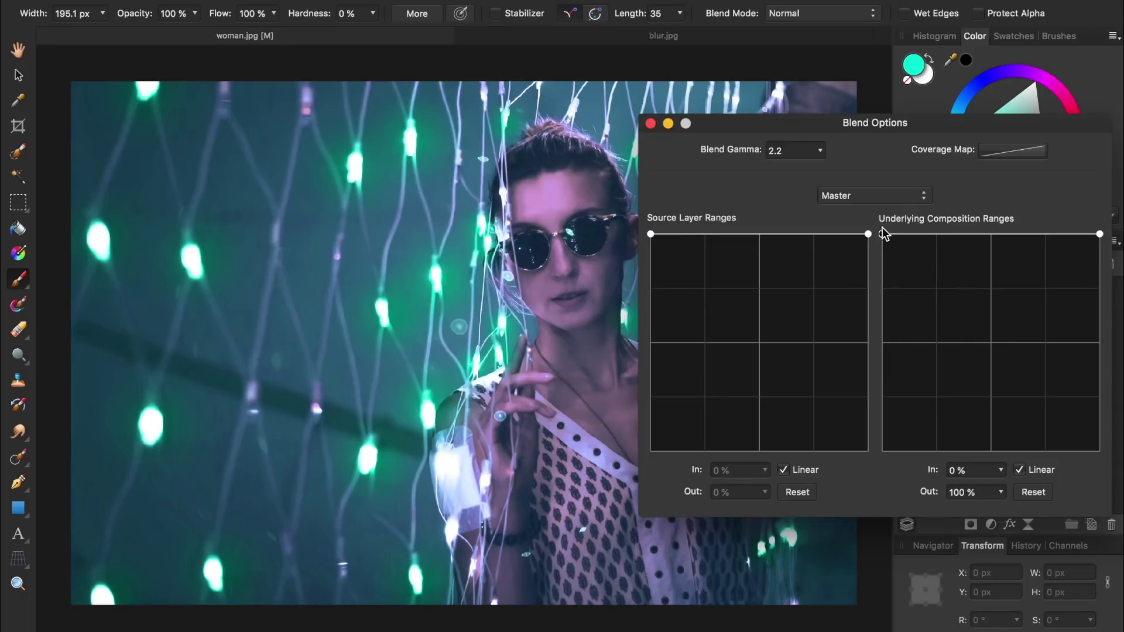
left_click_drag(882, 234, 859, 496)
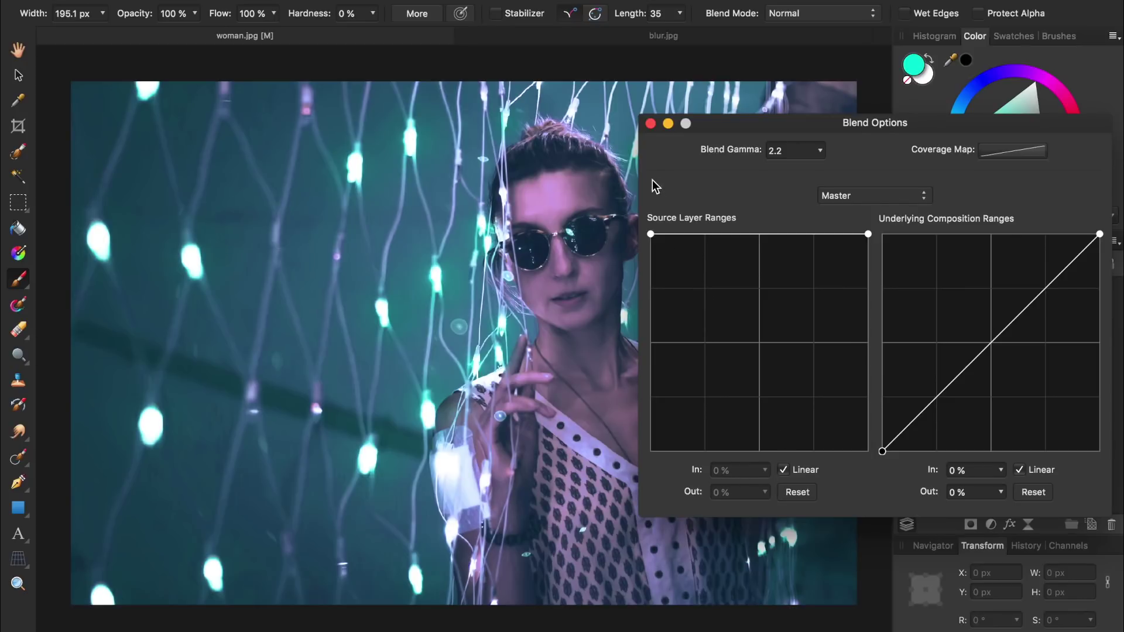
left_click(650, 123)
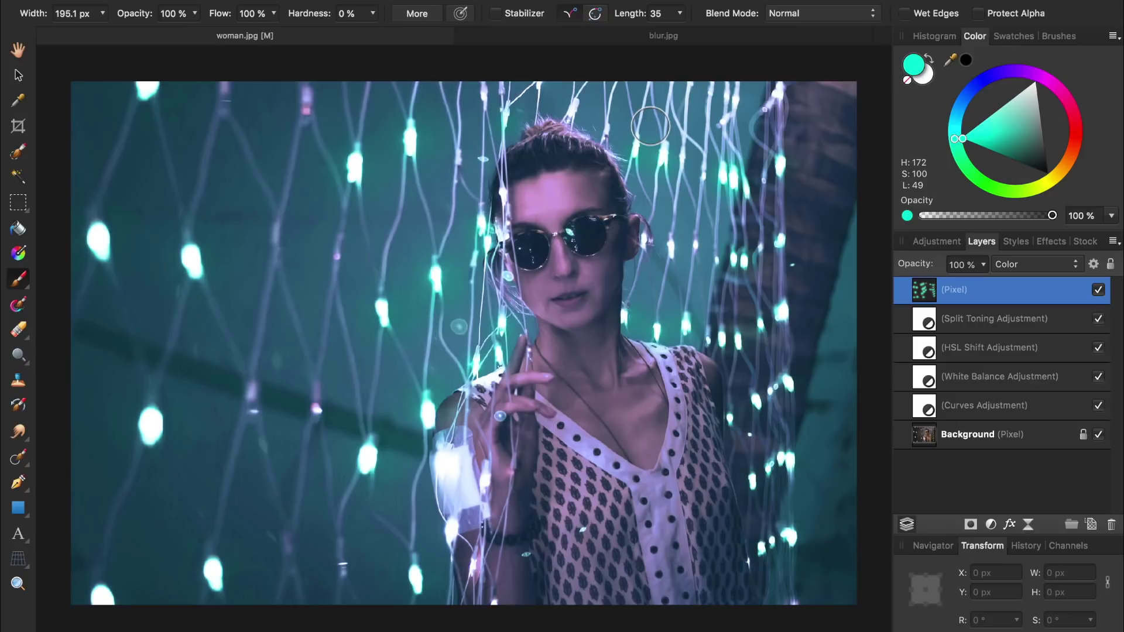
Hide and reshow the teal Pixel layer, then switch to the blur.jpg document.
left_click(1098, 290)
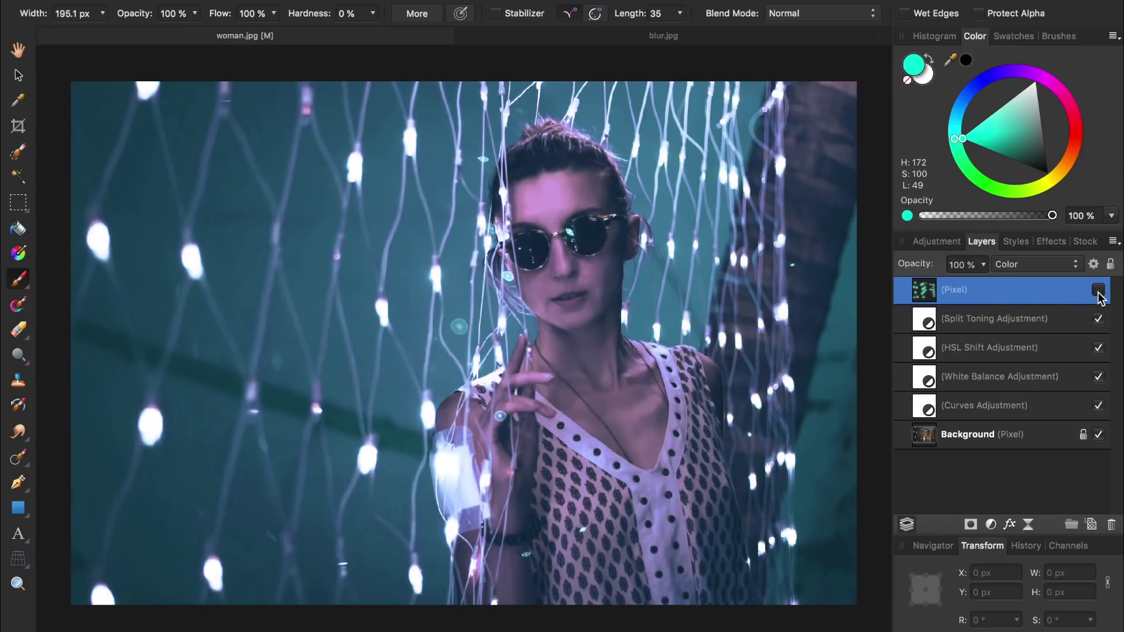
left_click(1098, 290)
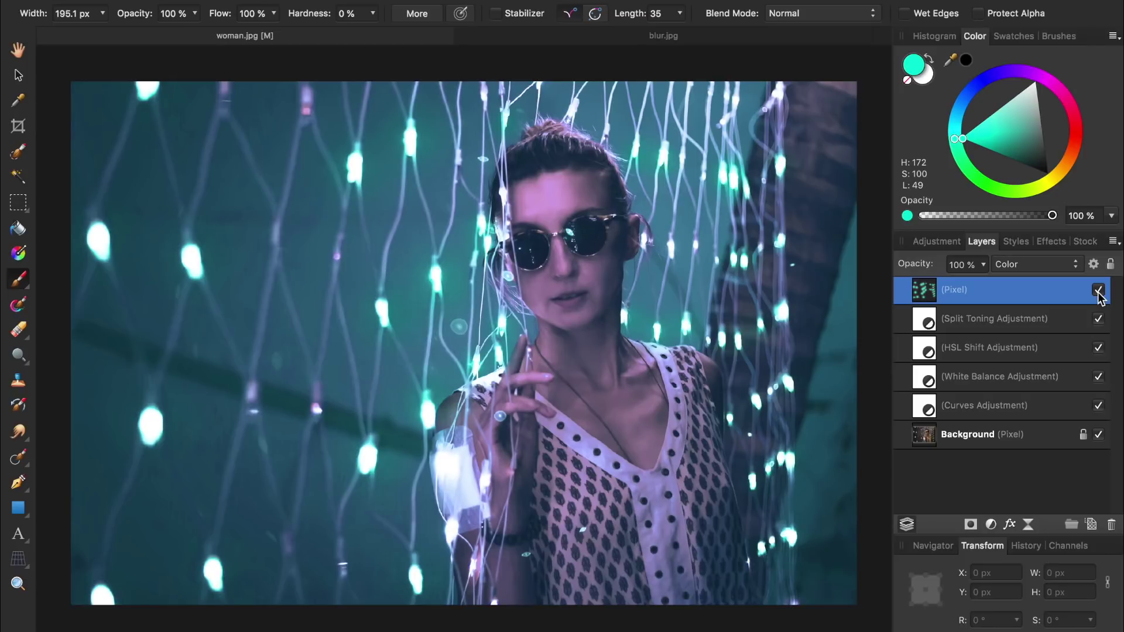
left_click(716, 38)
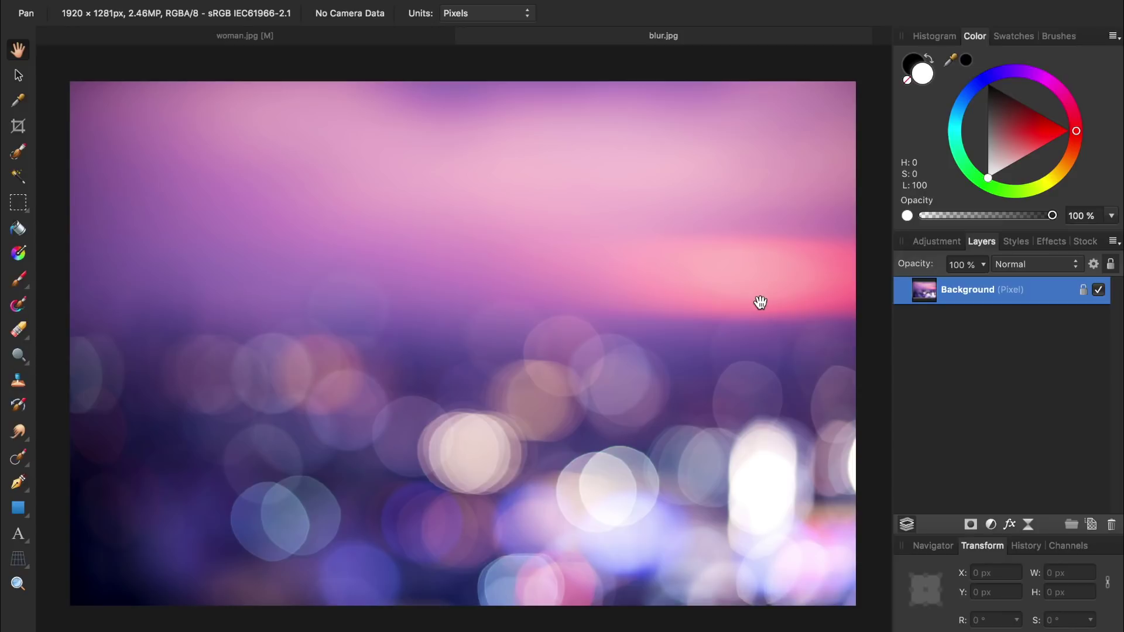
Copy the bokeh image into woman.jpg and scale it to about 2267 × 1512.5 px covering the canvas.
key("super+c")
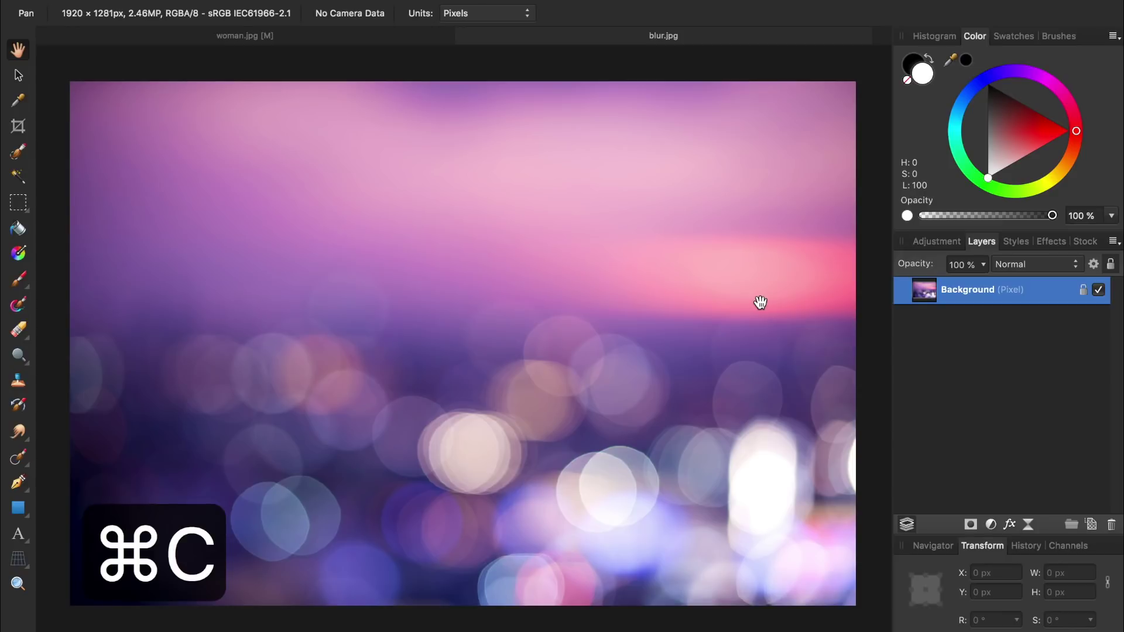
left_click(375, 39)
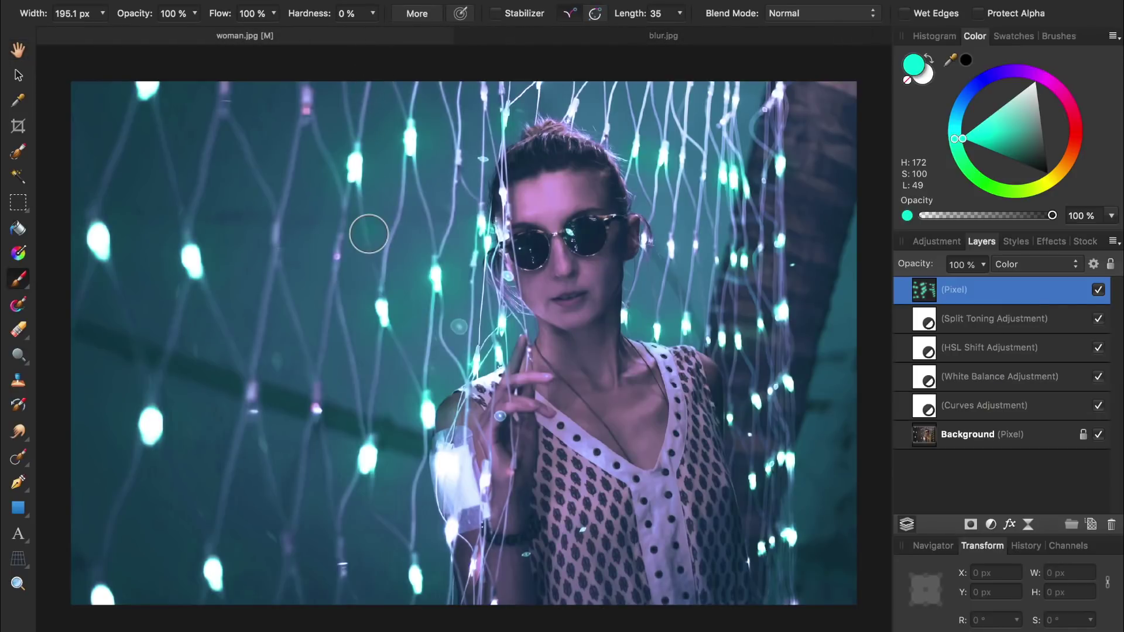
key("super+v")
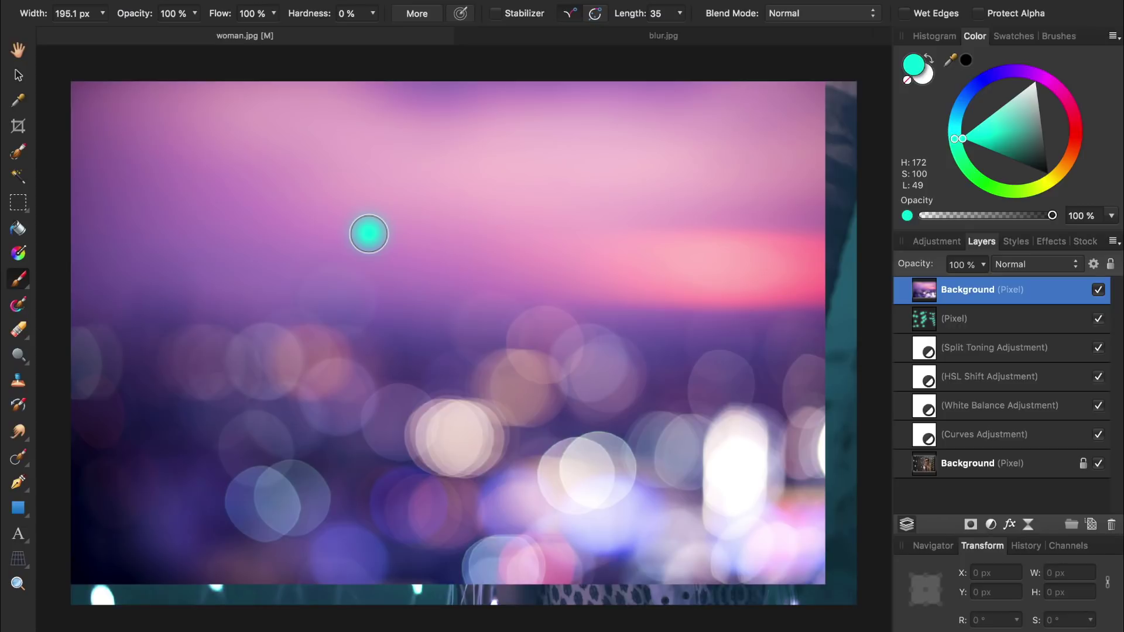
key("v")
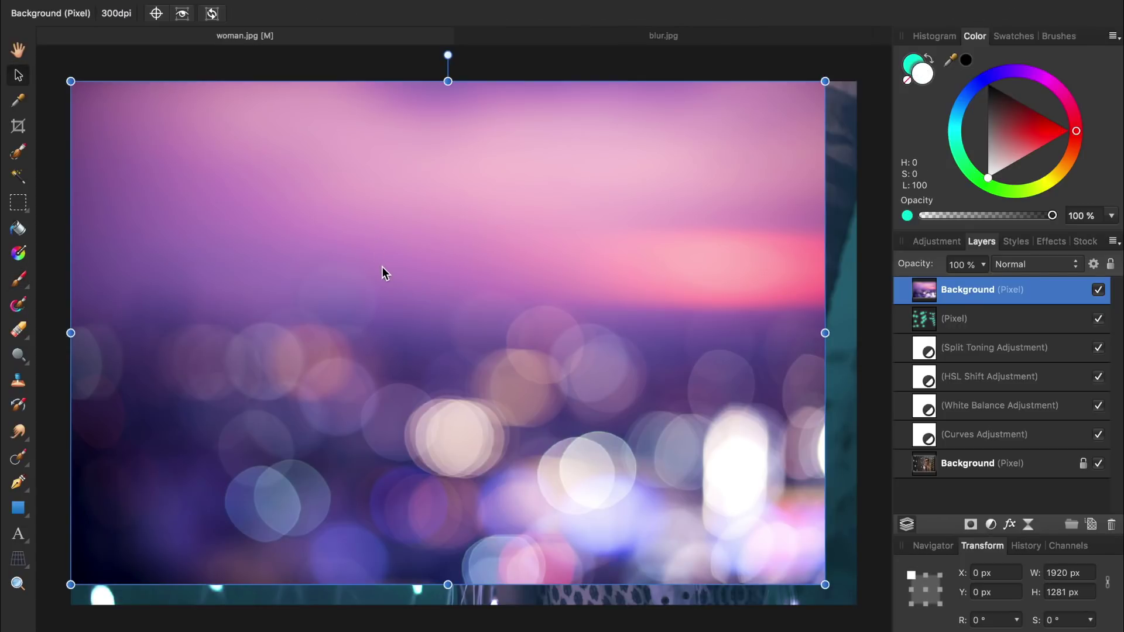
scroll(335, 294, "down", 3)
left_click_drag(619, 461, 702, 518)
left_click_drag(504, 436, 449, 415)
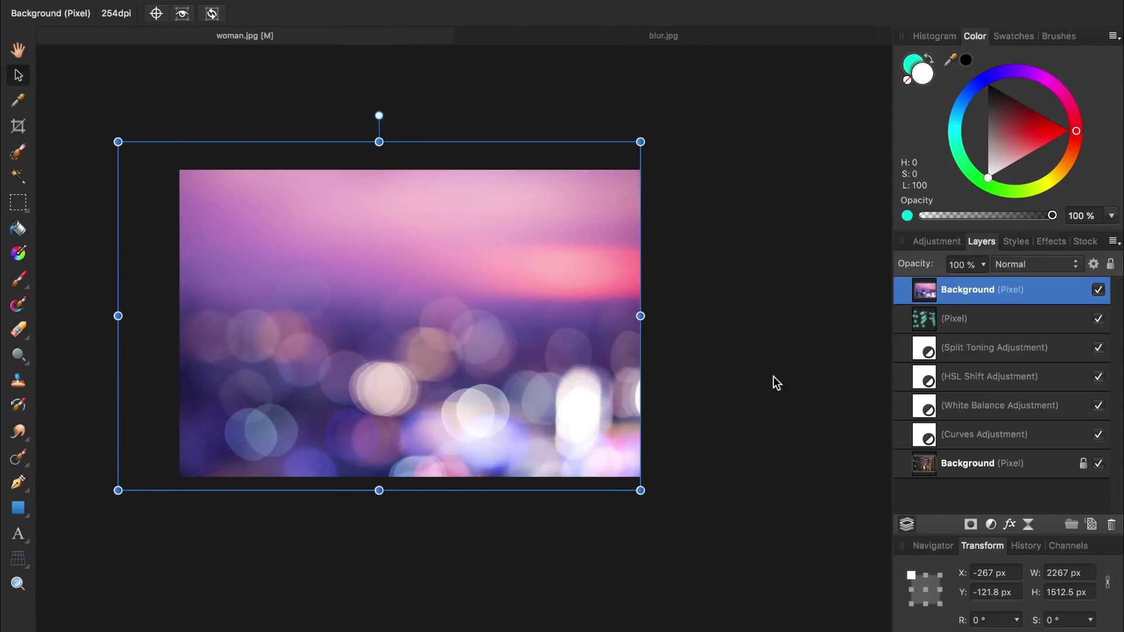
Set the bokeh layer's blend mode to Screen.
left_click(1022, 266)
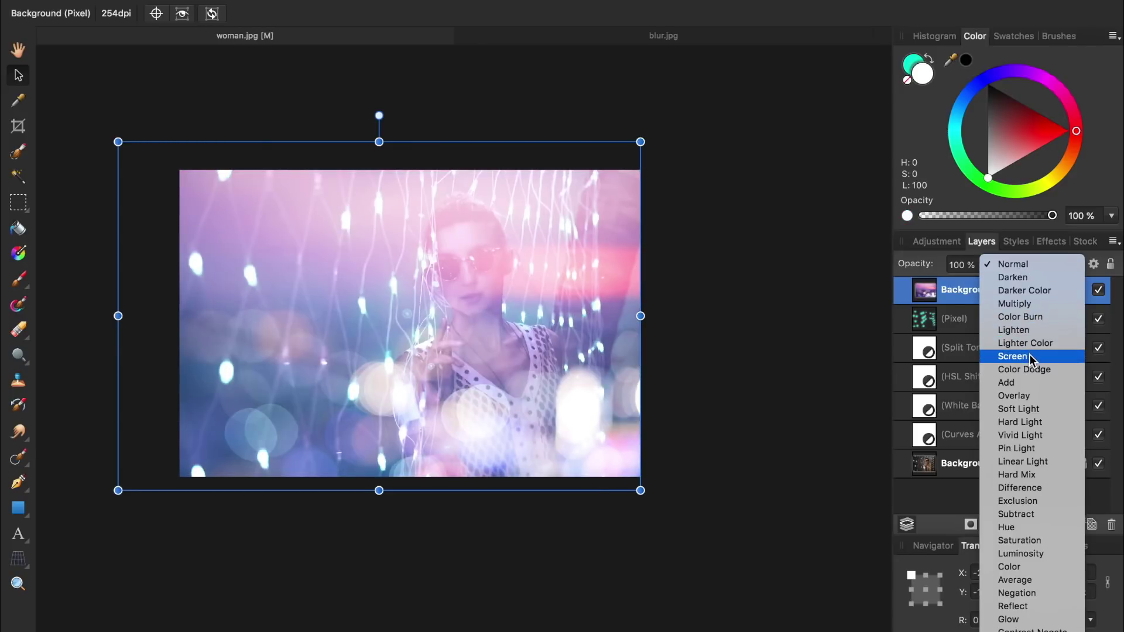
left_click(1029, 357)
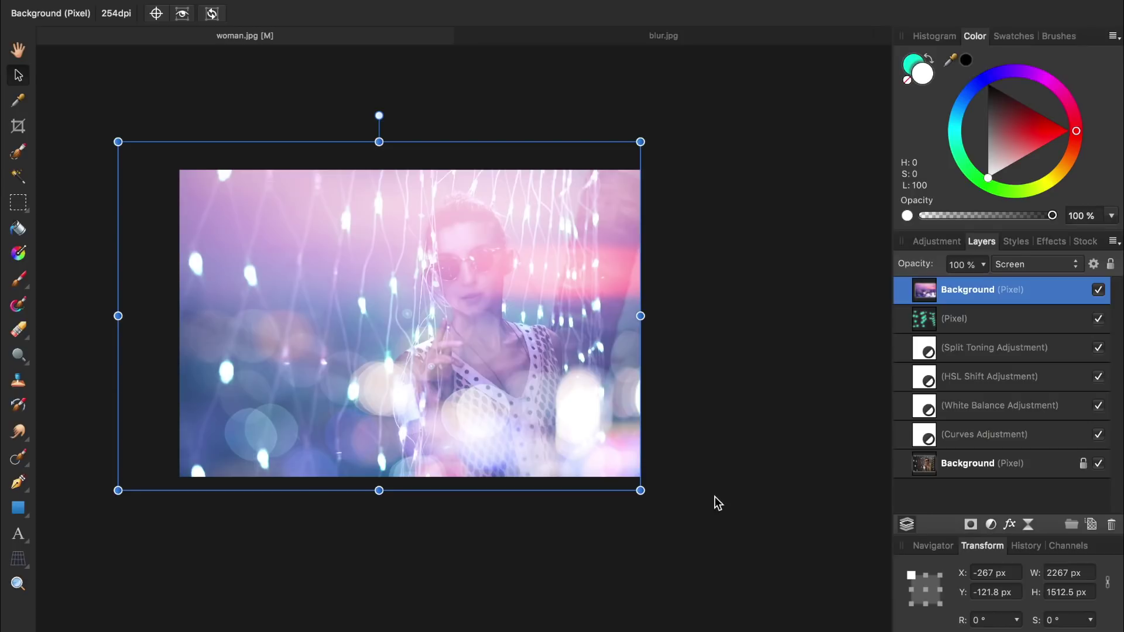
Add a mask to the bokeh layer with a bottom-to-top linear gradient, shifting its top end point right.
left_click(971, 526)
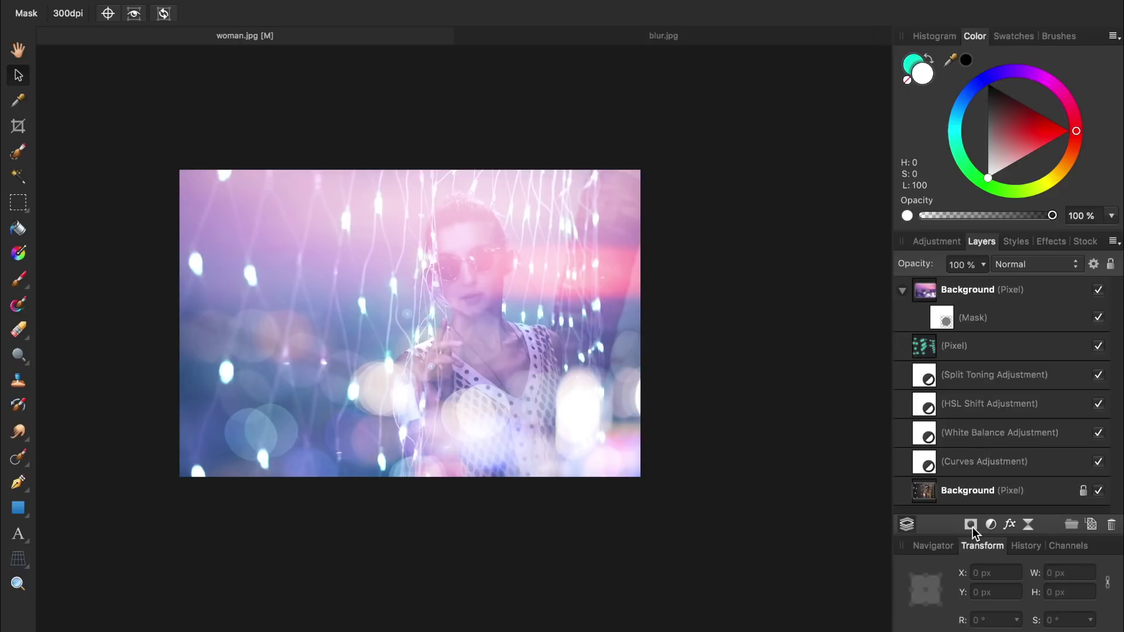
key("g")
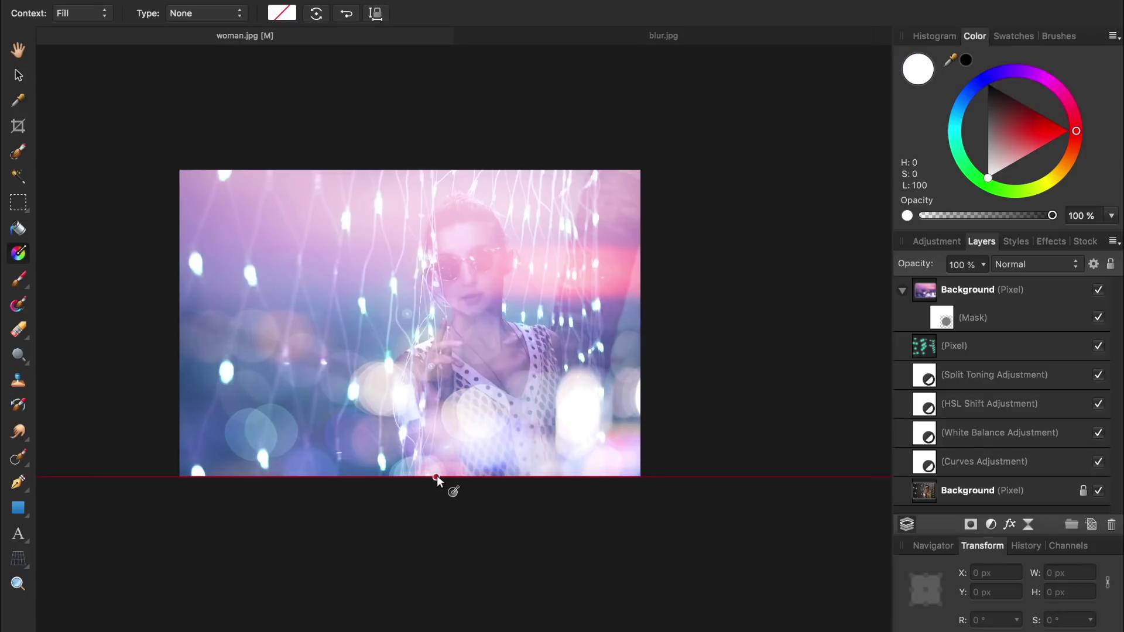
left_click_drag(437, 476, 436, 171)
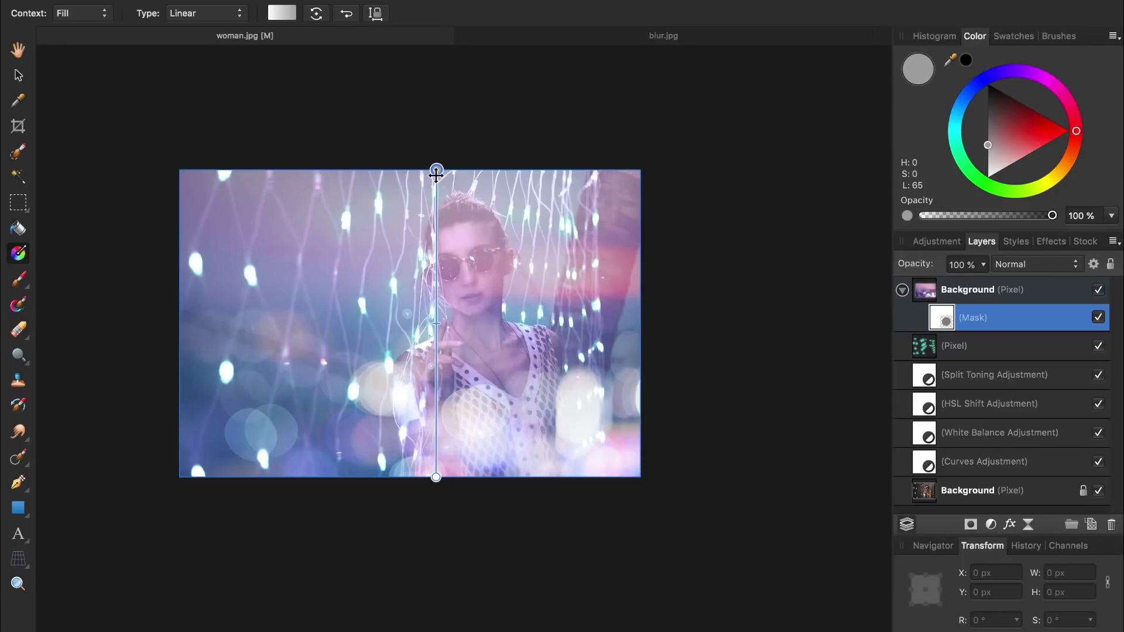
left_click_drag(436, 175, 972, 122)
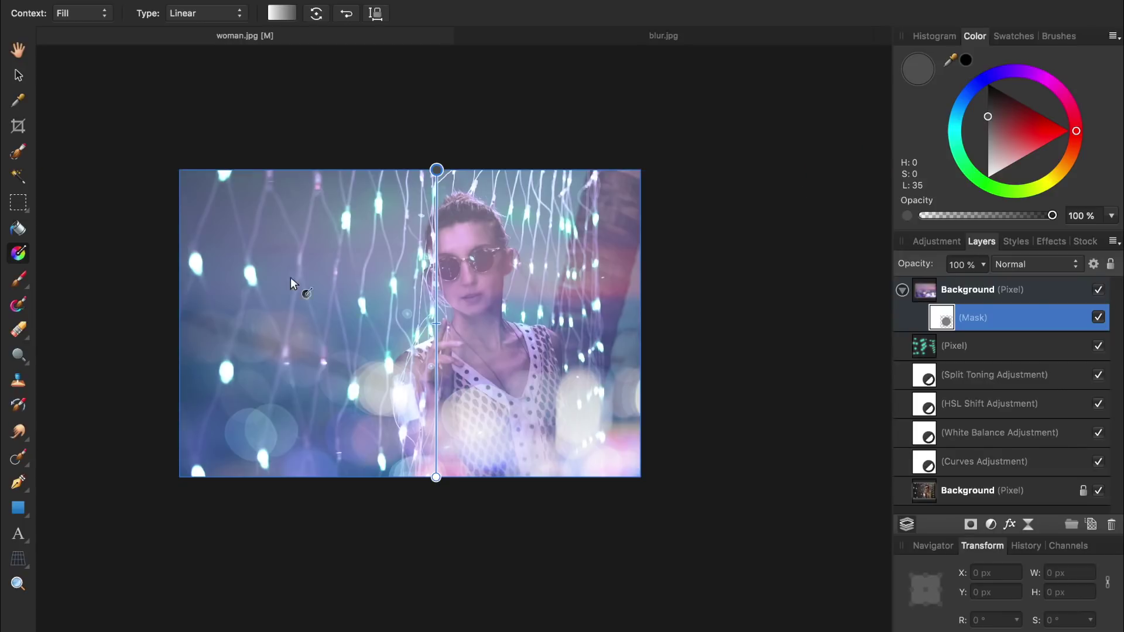
Set up the Paint Brush with 10% flow, 300 px width and black colour.
left_click(22, 281)
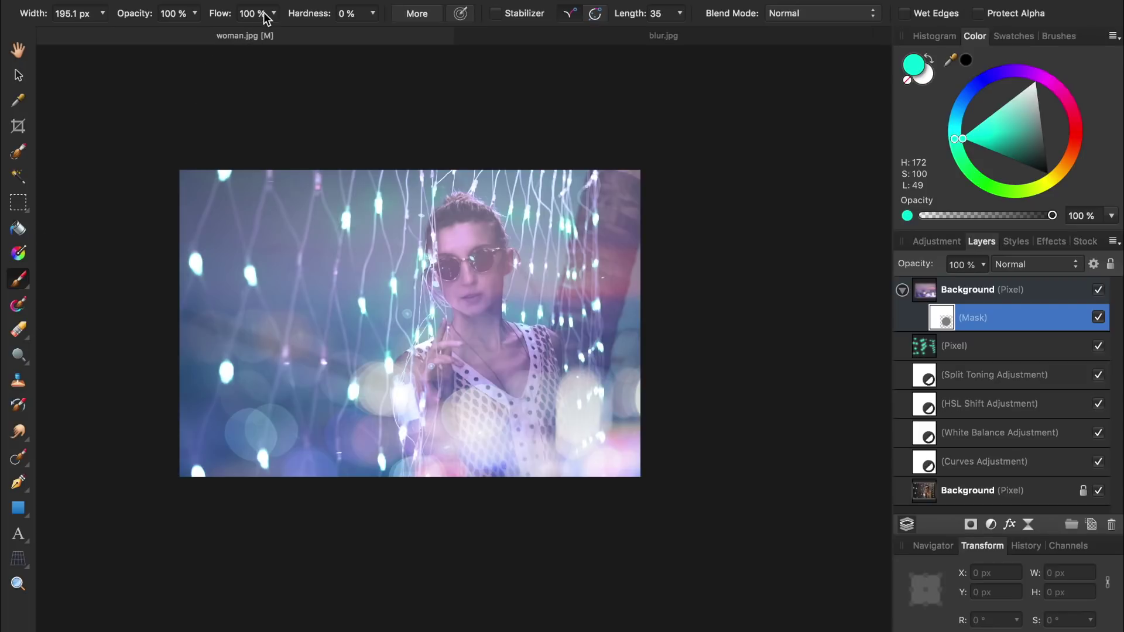
left_click(240, 14)
type("10")
key("Return")
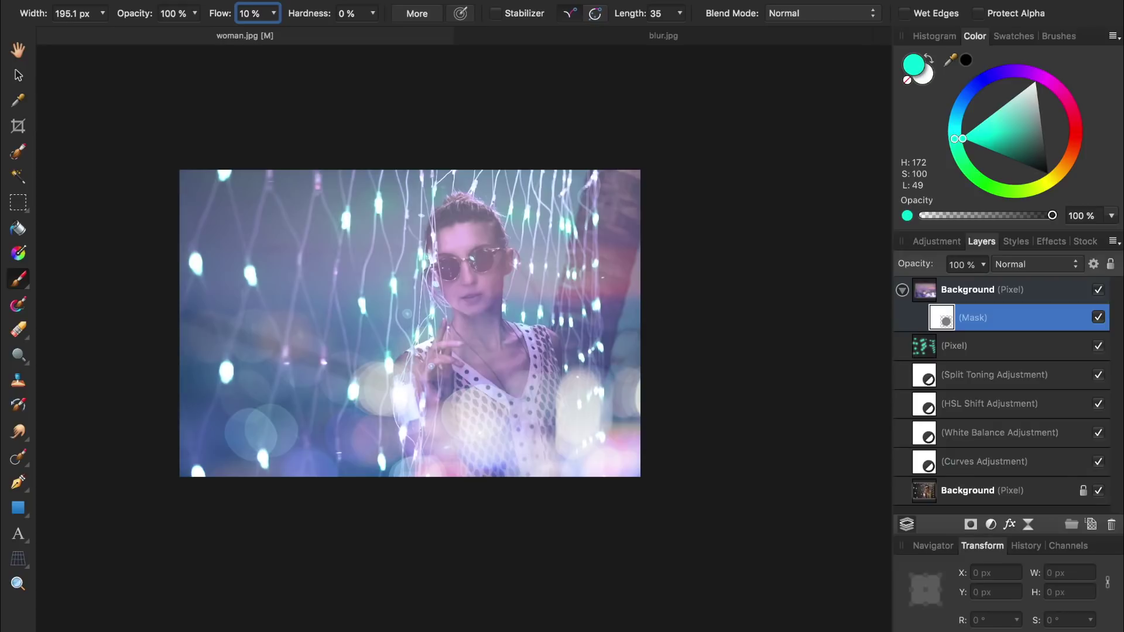
left_click_drag(1003, 173, 1065, 198)
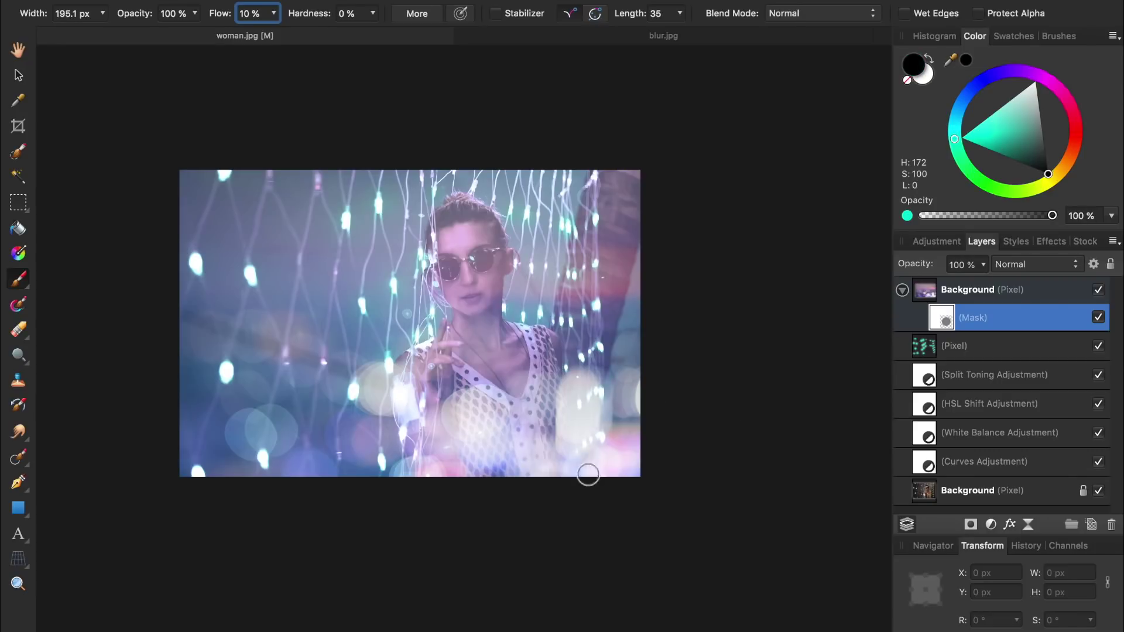
key("bracketright")
key("bracketright")
key("bracketright")
key("bracketright")
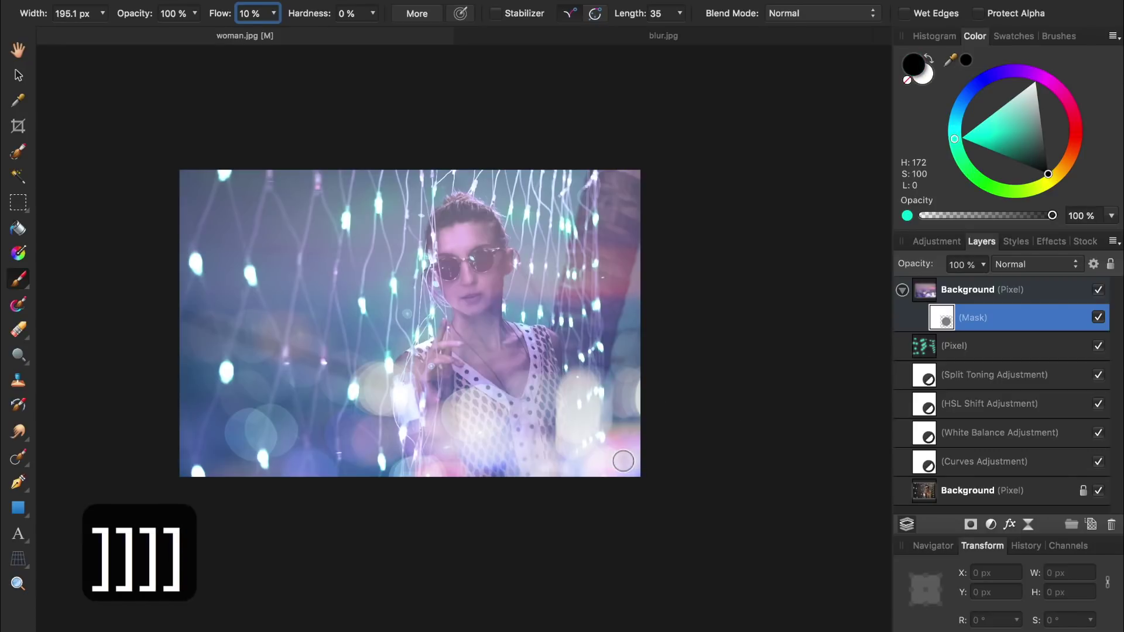
key("bracketright")
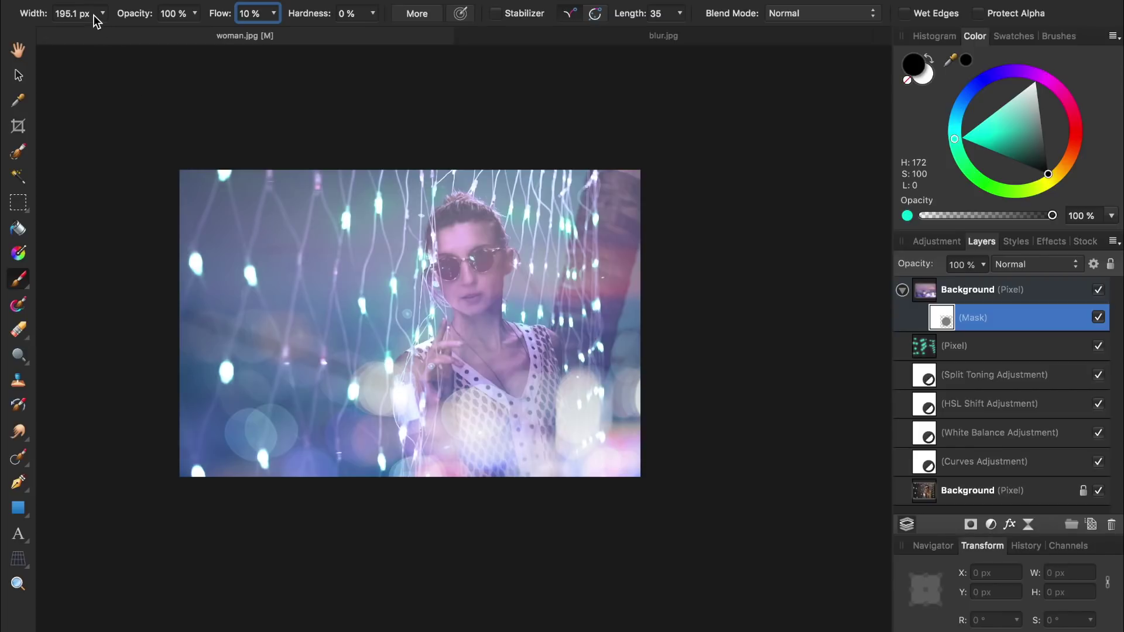
left_click(53, 14)
type("300")
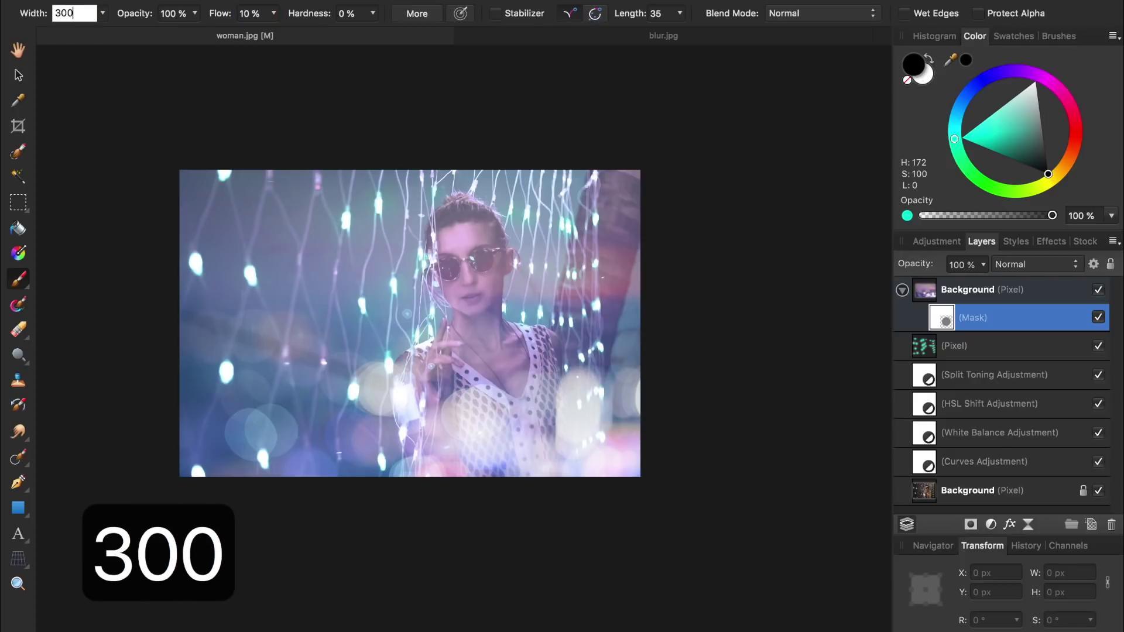
key("Return")
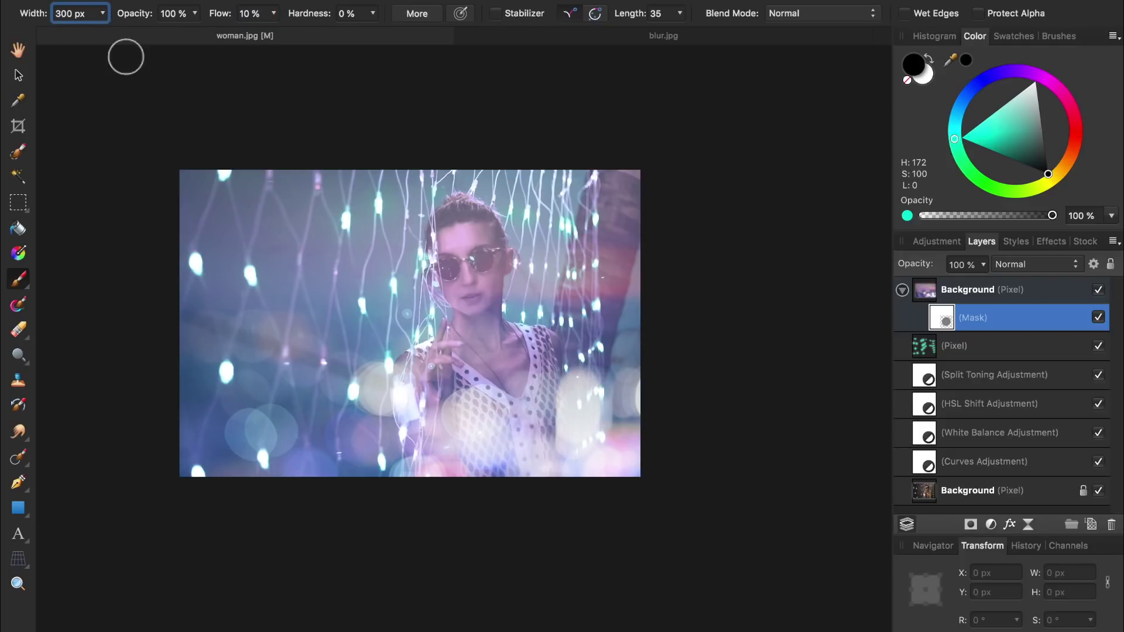
Paint black over the lower-right bokeh, then white over the upper-left light strands.
mouse_move(599, 482)
left_mouse_down()
mouse_move(625, 366)
mouse_move(609, 467)
mouse_move(587, 402)
mouse_move(573, 428)
mouse_move(589, 378)
left_mouse_up()
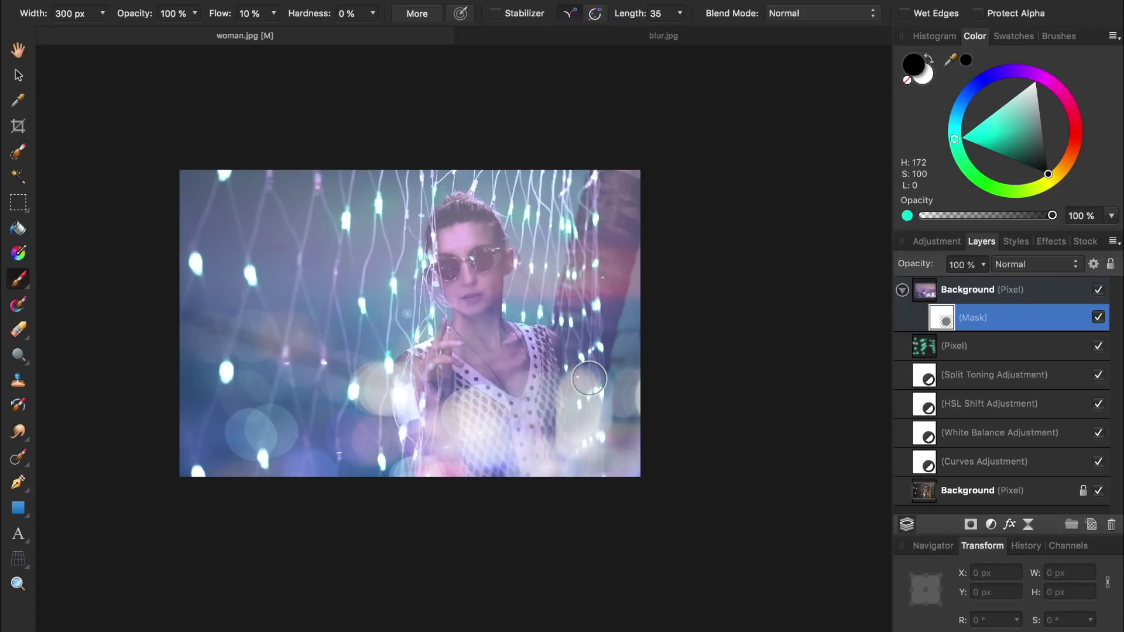
key("x")
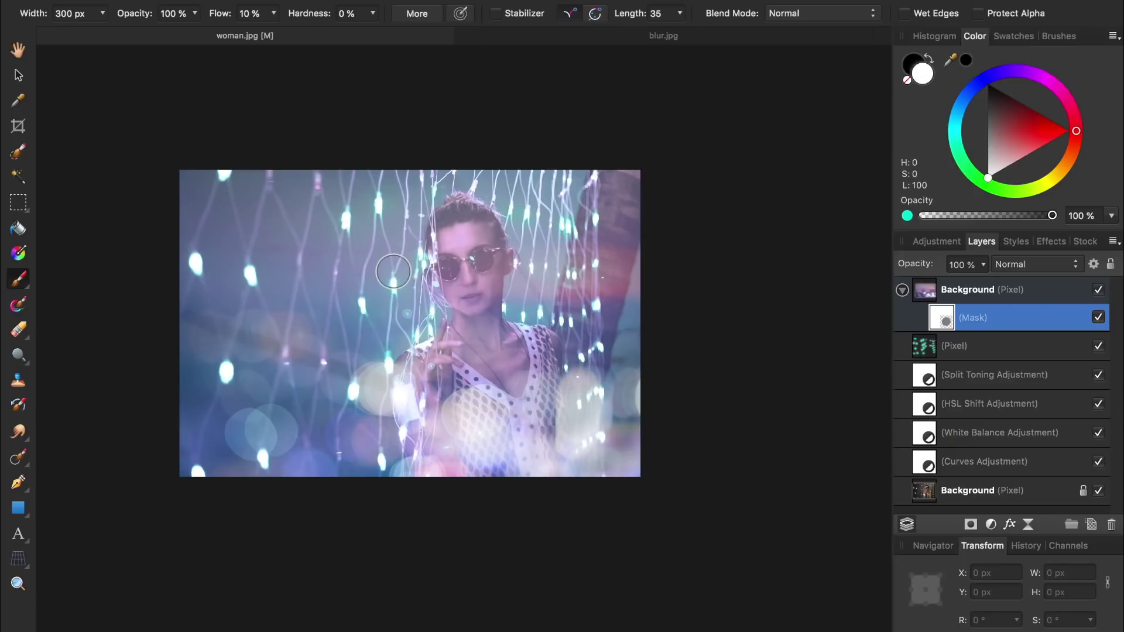
mouse_move(369, 269)
left_mouse_down()
mouse_move(247, 243)
mouse_move(398, 259)
mouse_move(254, 193)
mouse_move(171, 195)
mouse_move(314, 273)
mouse_move(397, 264)
mouse_move(428, 247)
mouse_move(196, 192)
mouse_move(311, 277)
mouse_move(301, 284)
mouse_move(350, 326)
mouse_move(376, 382)
mouse_move(217, 333)
left_mouse_up()
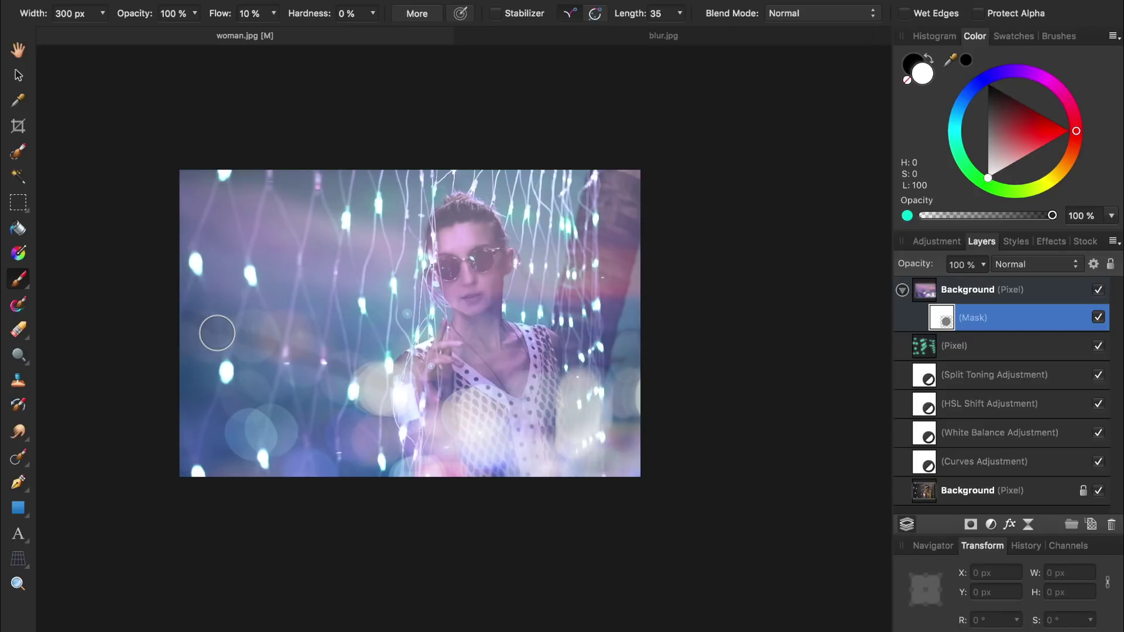
key("super+0")
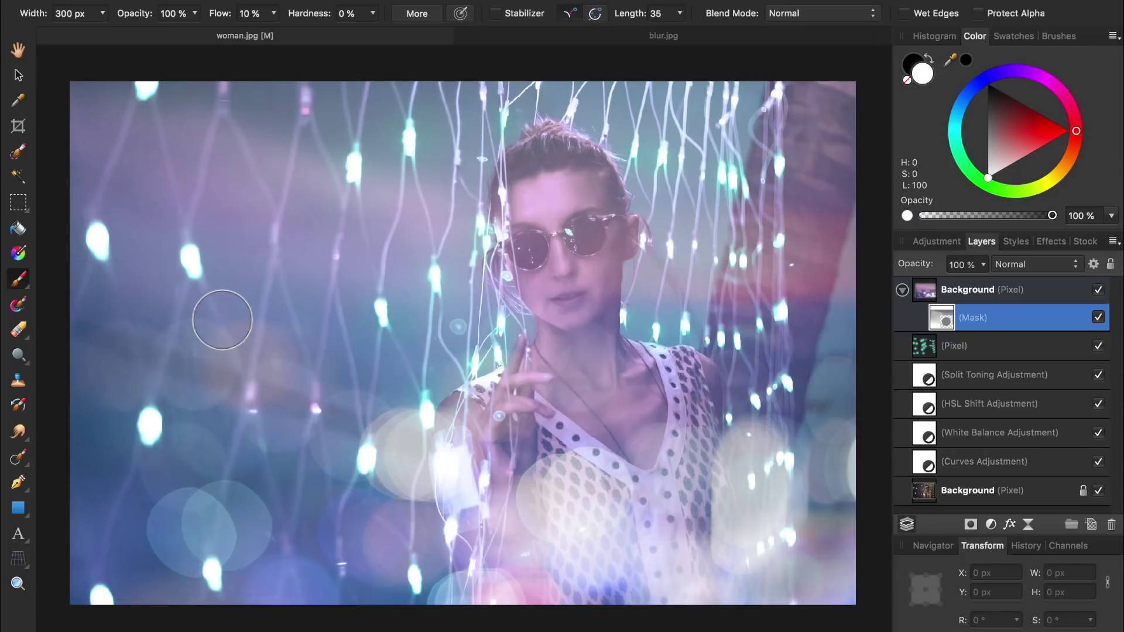
left_click(966, 468)
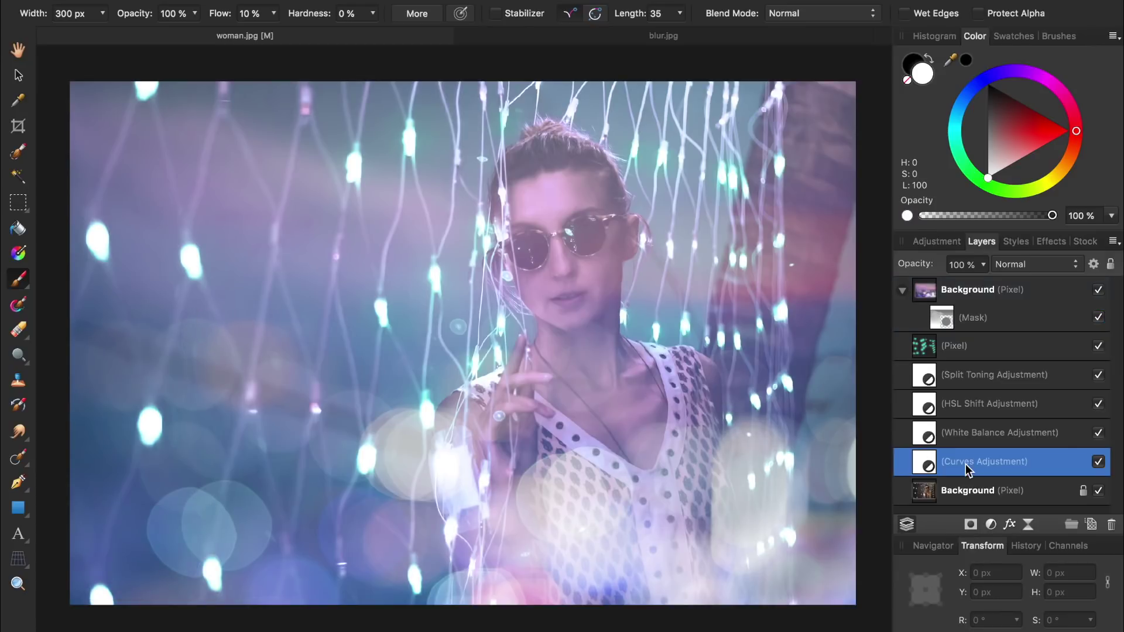
left_click(976, 295, "shift")
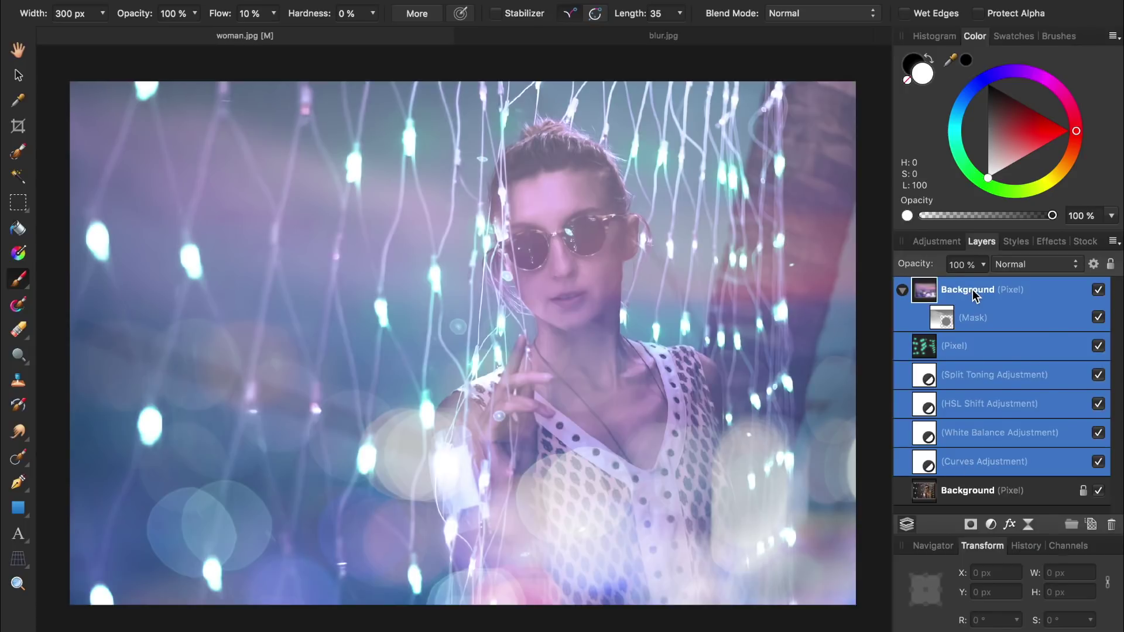
left_click(1099, 291)
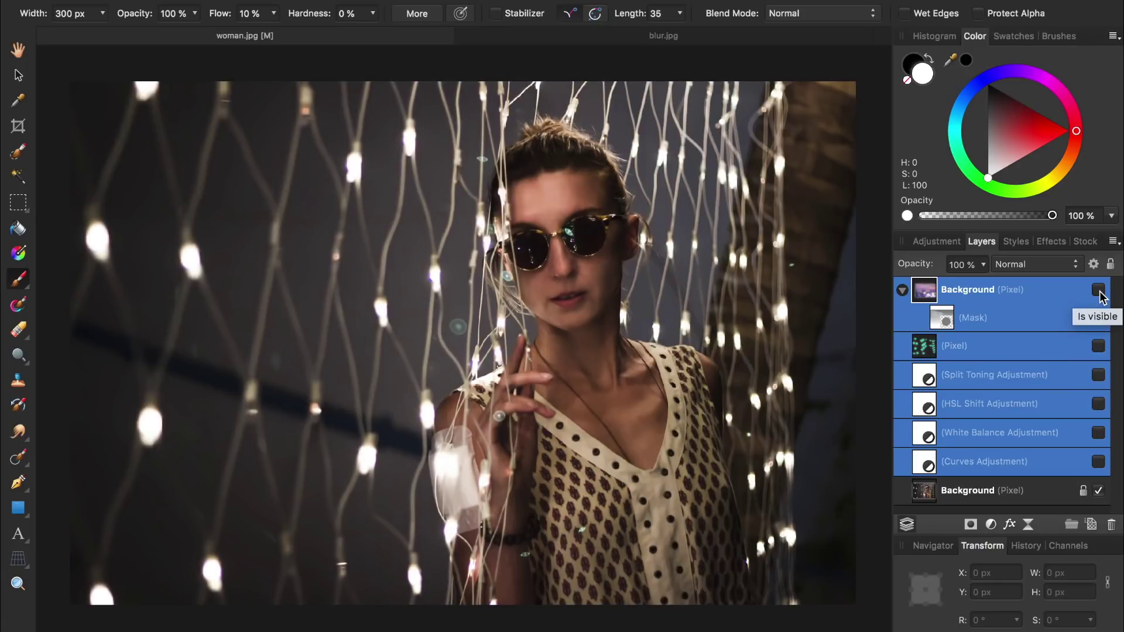
left_click(1098, 290)
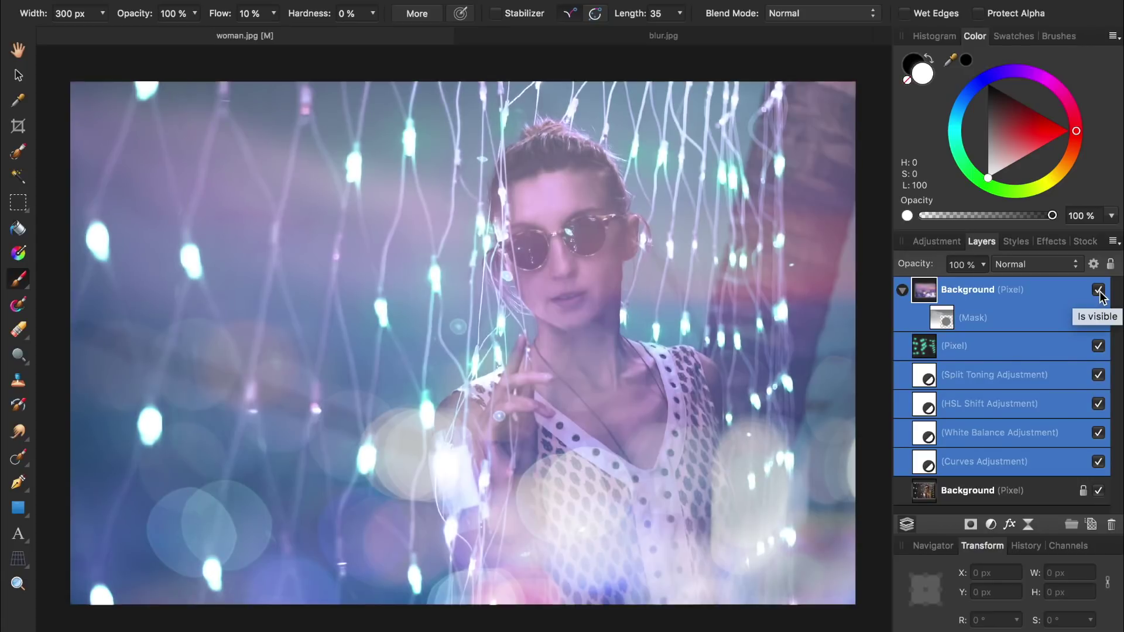